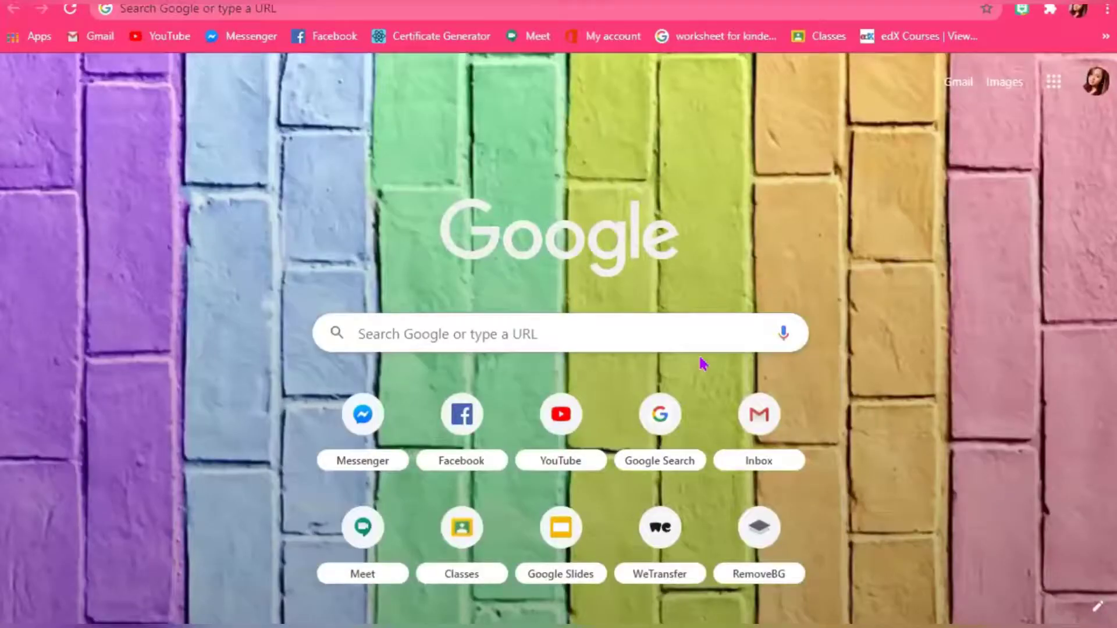
# Go to canva.com from the Google search box in Chrome.
pyautogui.click(698, 340)
pyautogui.write('canva')
pyautogui.write('.c')
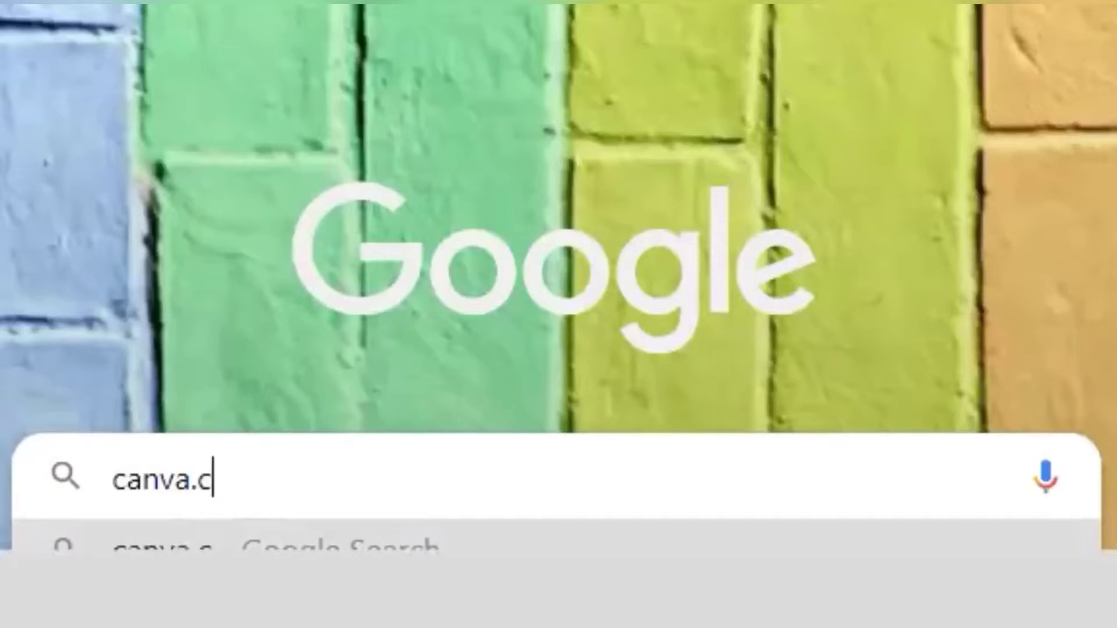
pyautogui.write('om')
pyautogui.press('Return')
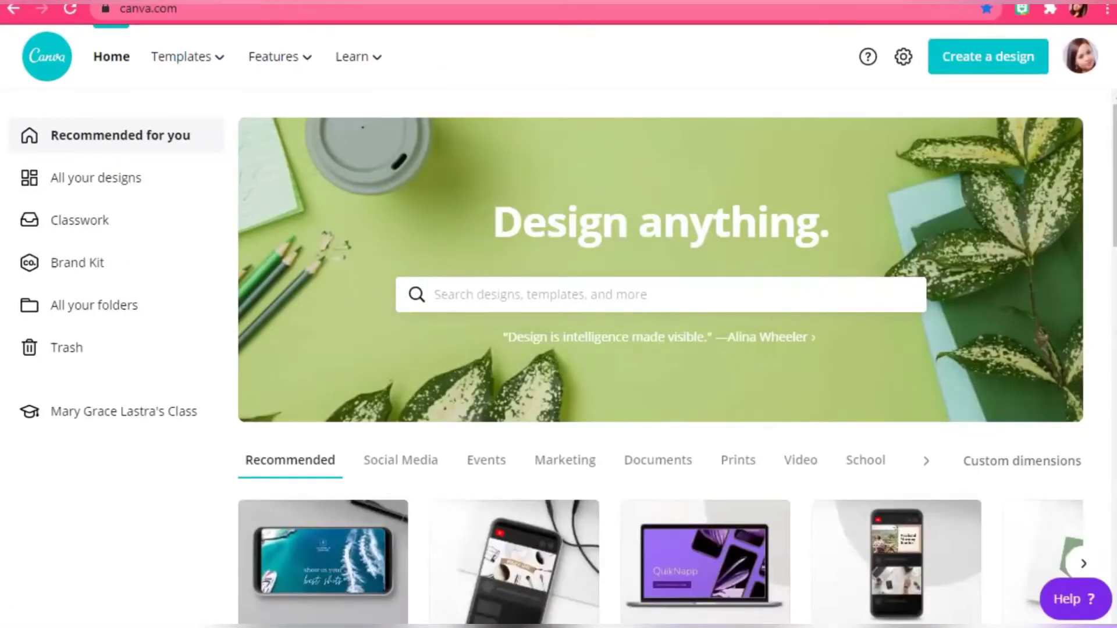
# Create a new 1920×1080 video design named 'Sample Video Presentation on Canva'.
pyautogui.scroll(-4, 661, 349)
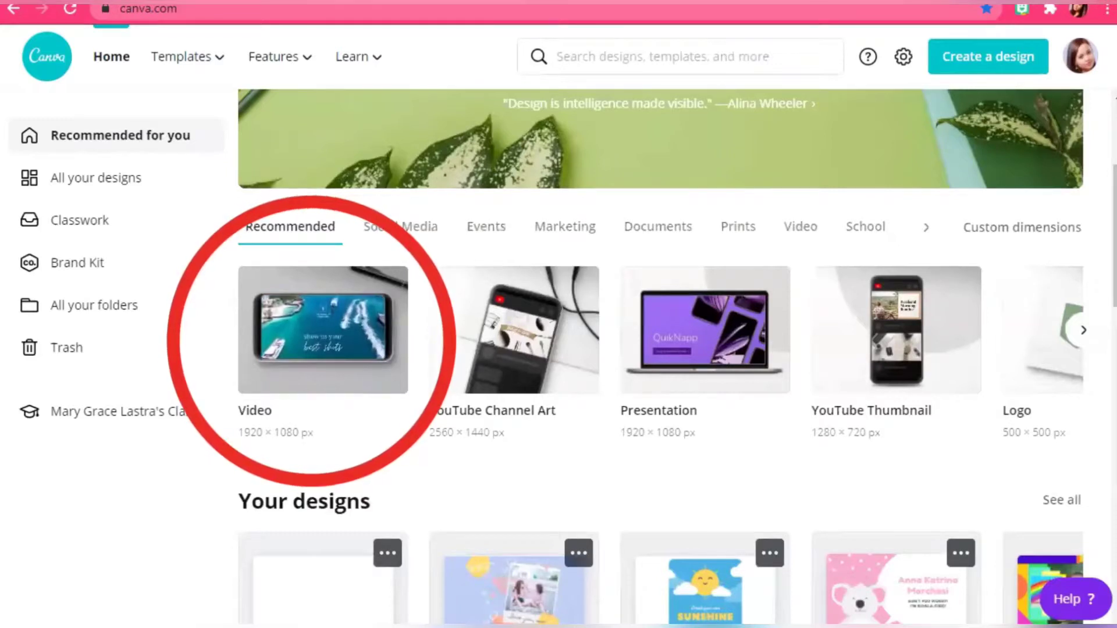
pyautogui.click(323, 330)
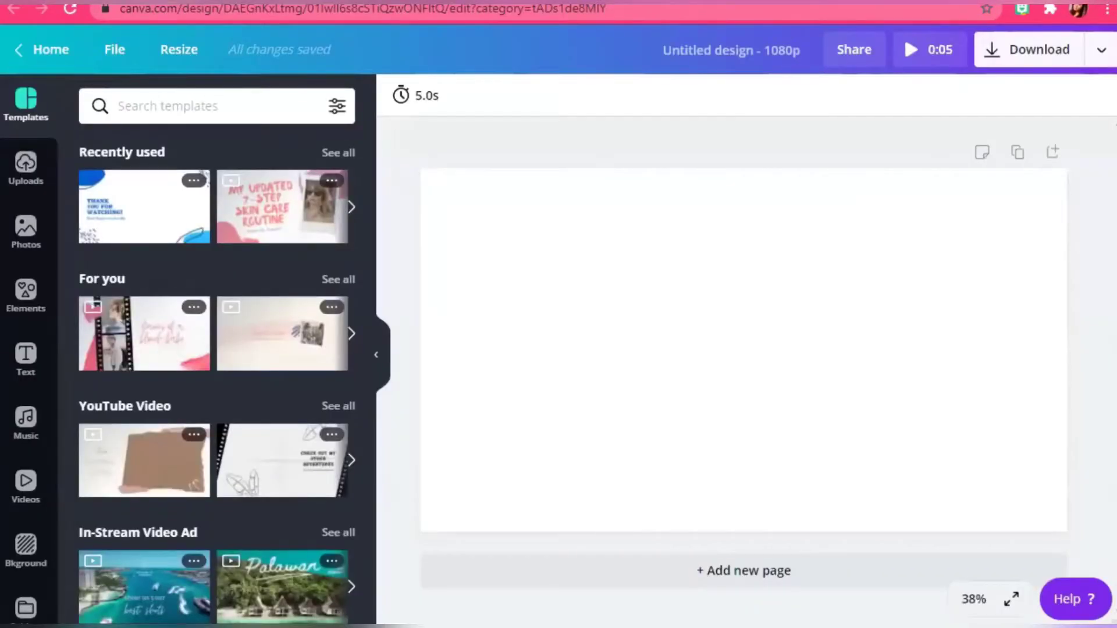
pyautogui.click(731, 50)
pyautogui.write('Sample Video Presentation on Canva')
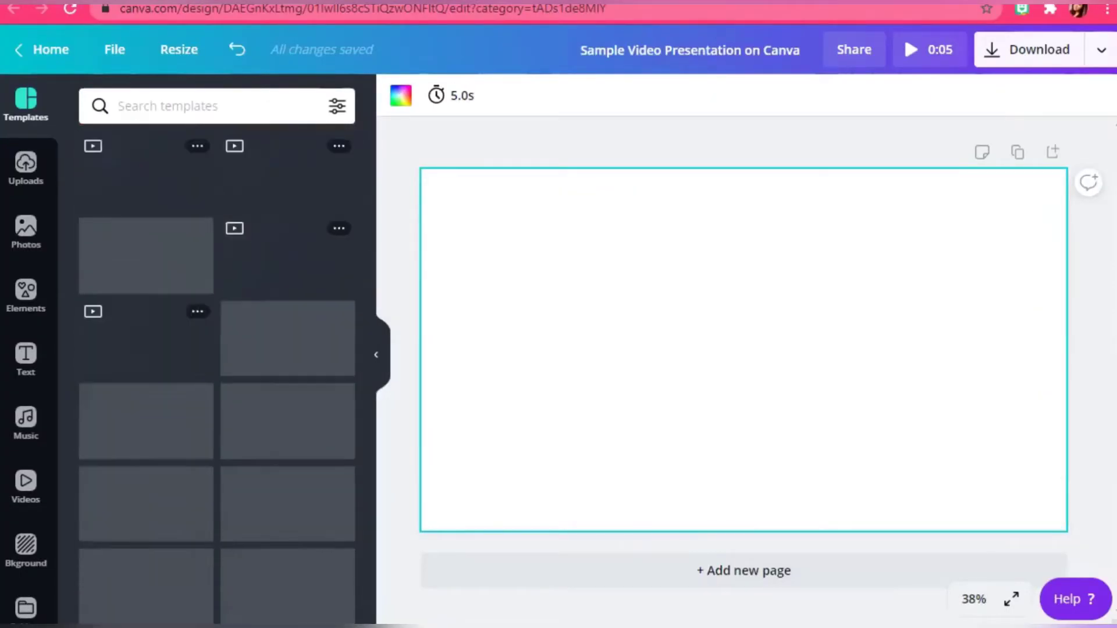
pyautogui.scroll(-4, 217, 373)
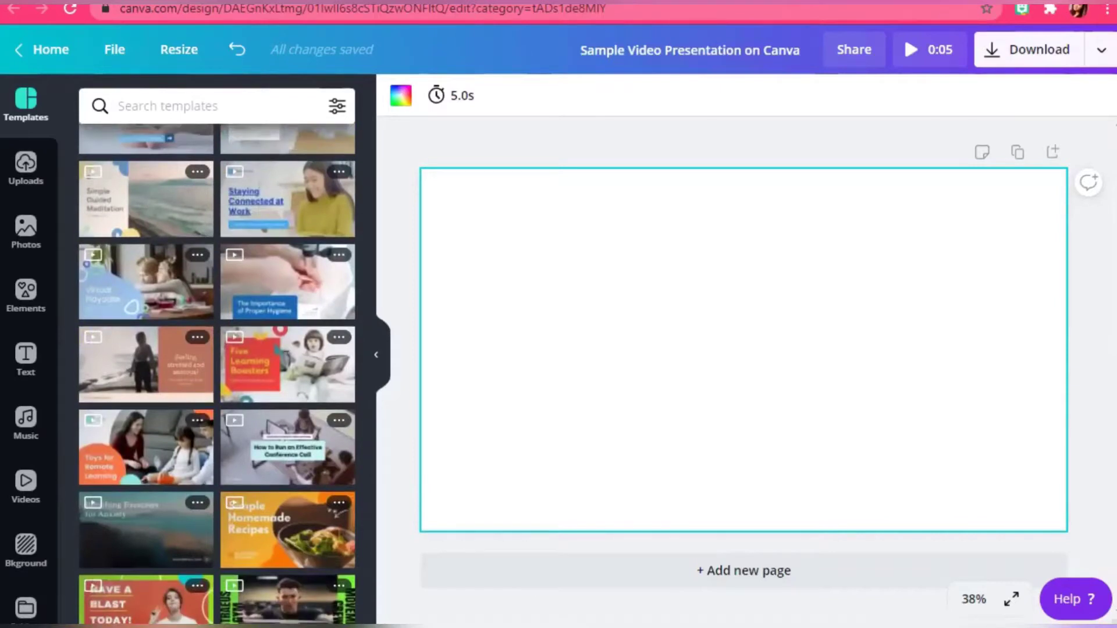
pyautogui.scroll(-2, 29, 349)
# Open the liked templates under Folders to find Sugar Bunny Desserts.
pyautogui.click(26, 533)
pyautogui.click(153, 258)
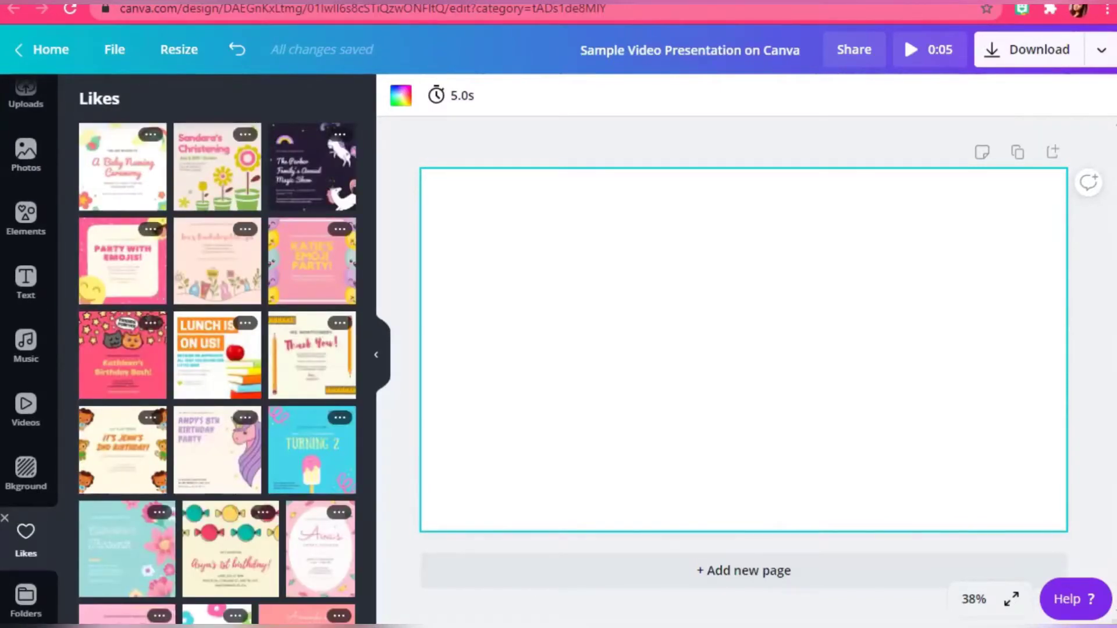
pyautogui.scroll(-5, 217, 349)
# Apply the Sugar Bunny Desserts template to the page and ungroup its text.
pyautogui.click(127, 344)
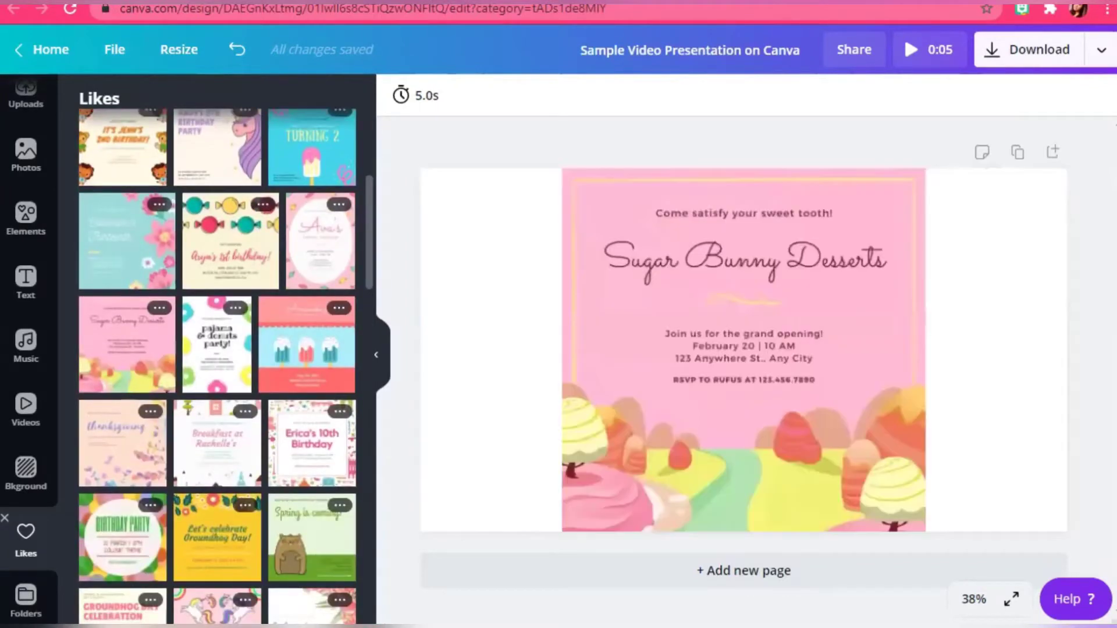
pyautogui.click(743, 346)
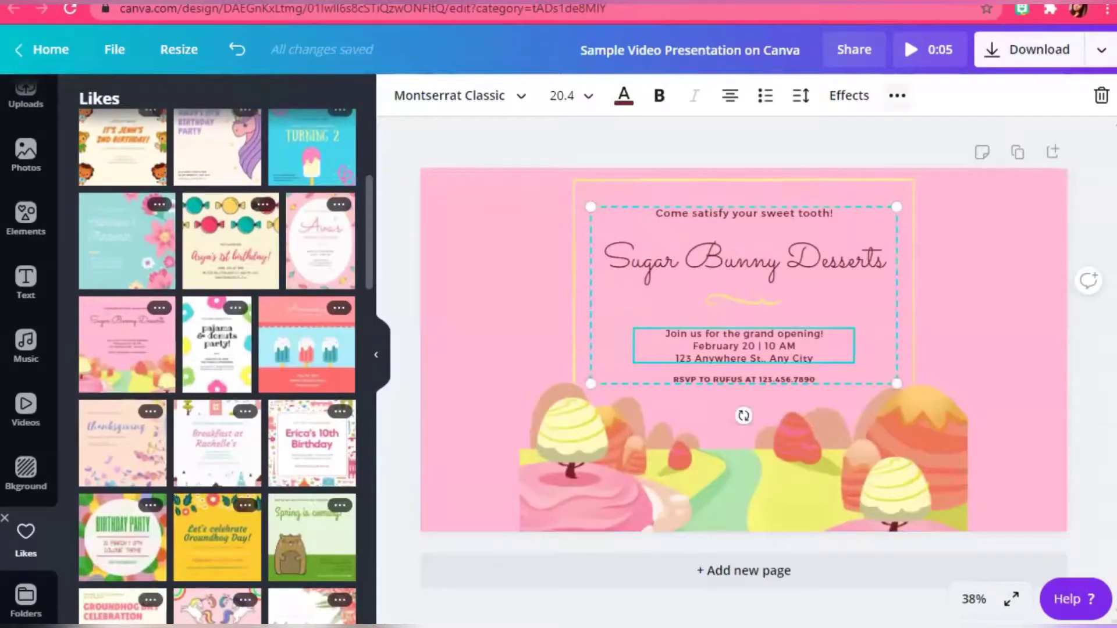
pyautogui.click(897, 96)
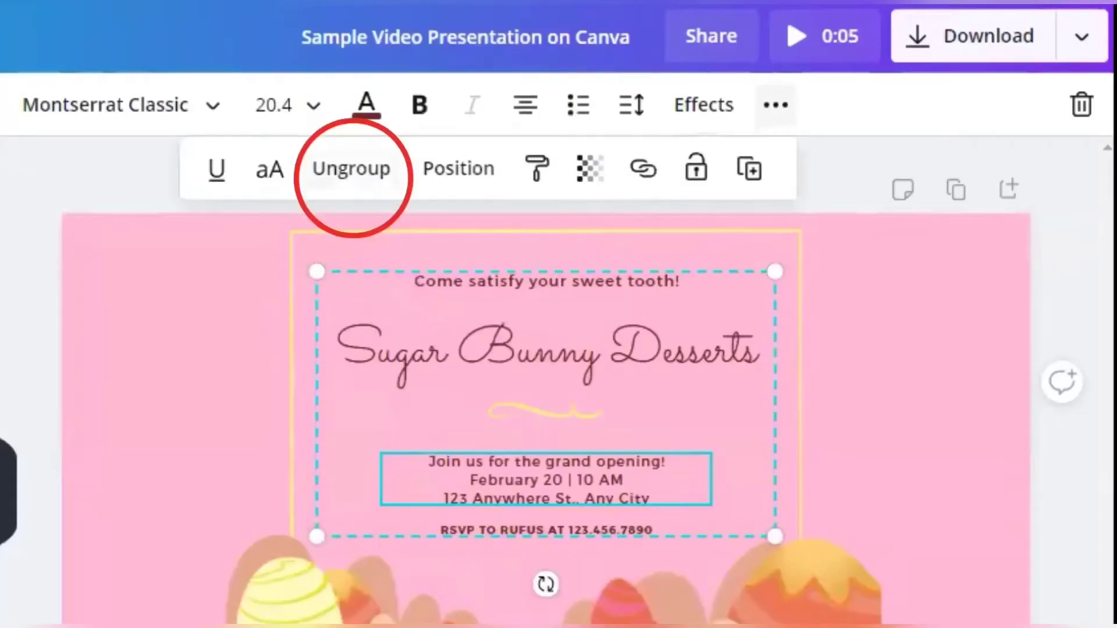
pyautogui.click(352, 168)
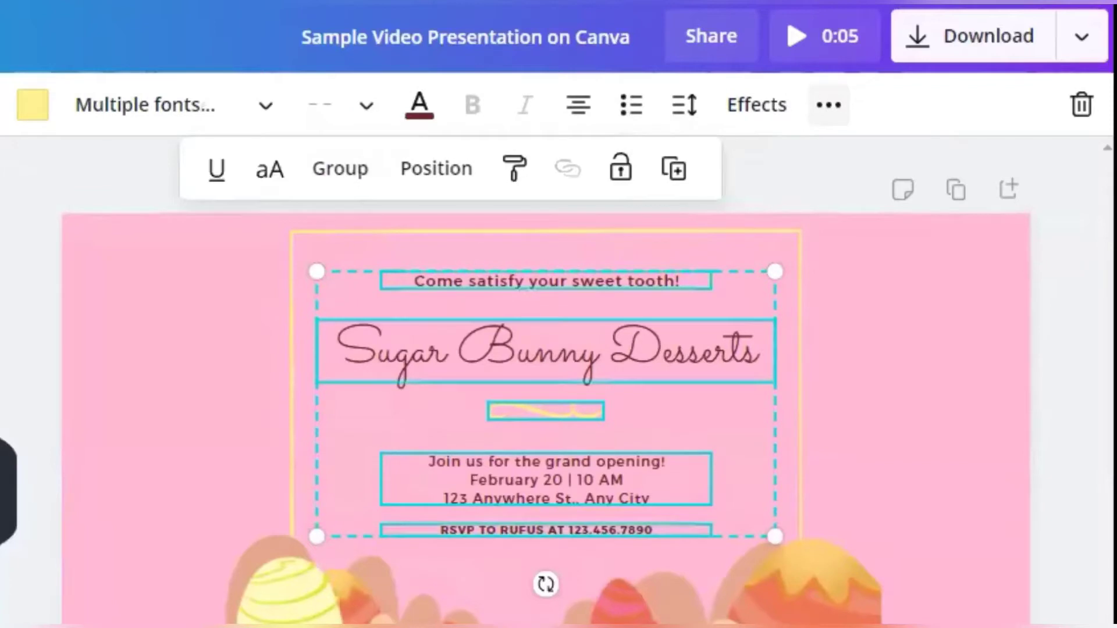
pyautogui.press('Escape')
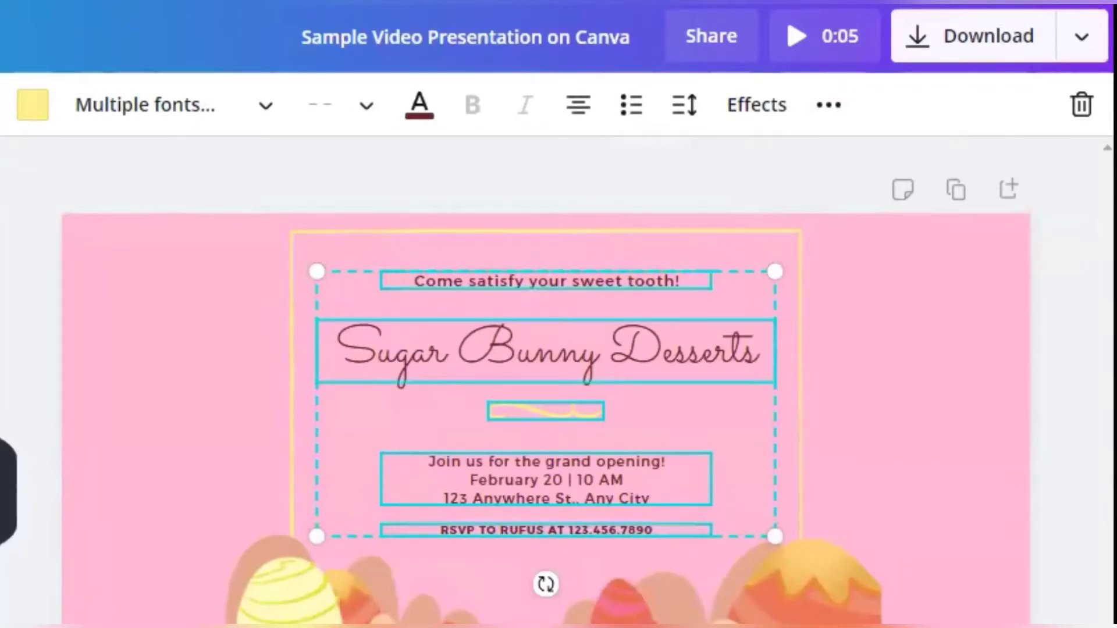
pyautogui.press('Escape')
# Delete the RSVP line, the address block and the 'Come satisfy your sweet tooth!' tagline.
pyautogui.click(547, 479)
pyautogui.click(547, 530)
pyautogui.click(1082, 105)
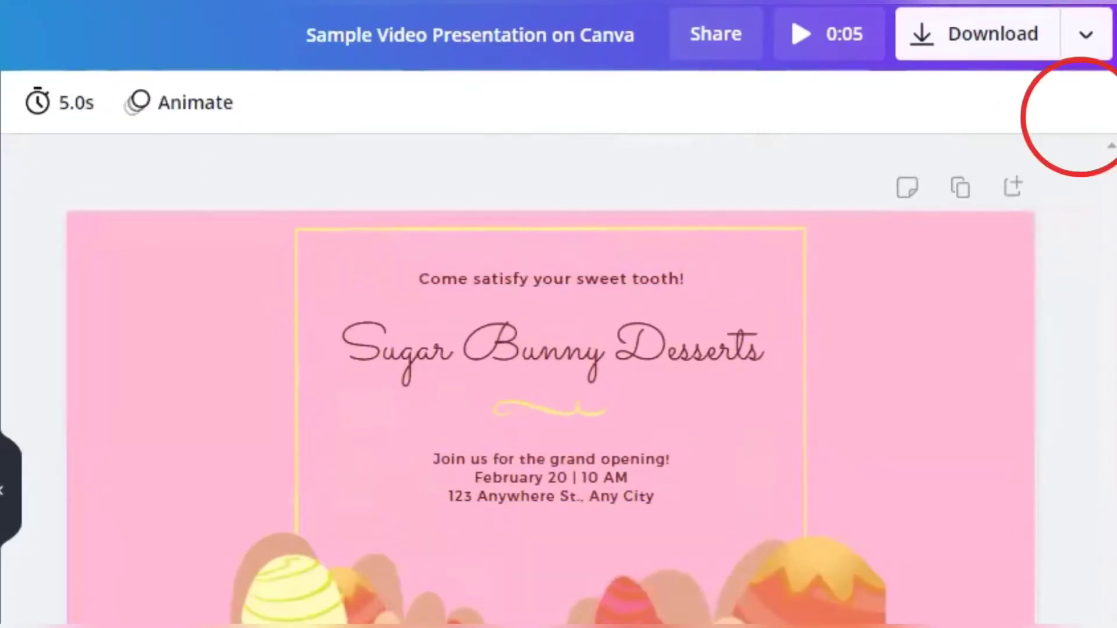
pyautogui.click(547, 479)
pyautogui.click(1082, 104)
pyautogui.click(551, 278)
pyautogui.click(1081, 105)
# Replace the title with 'How to Make a Video Presentation on Canva'.
pyautogui.click(552, 349)
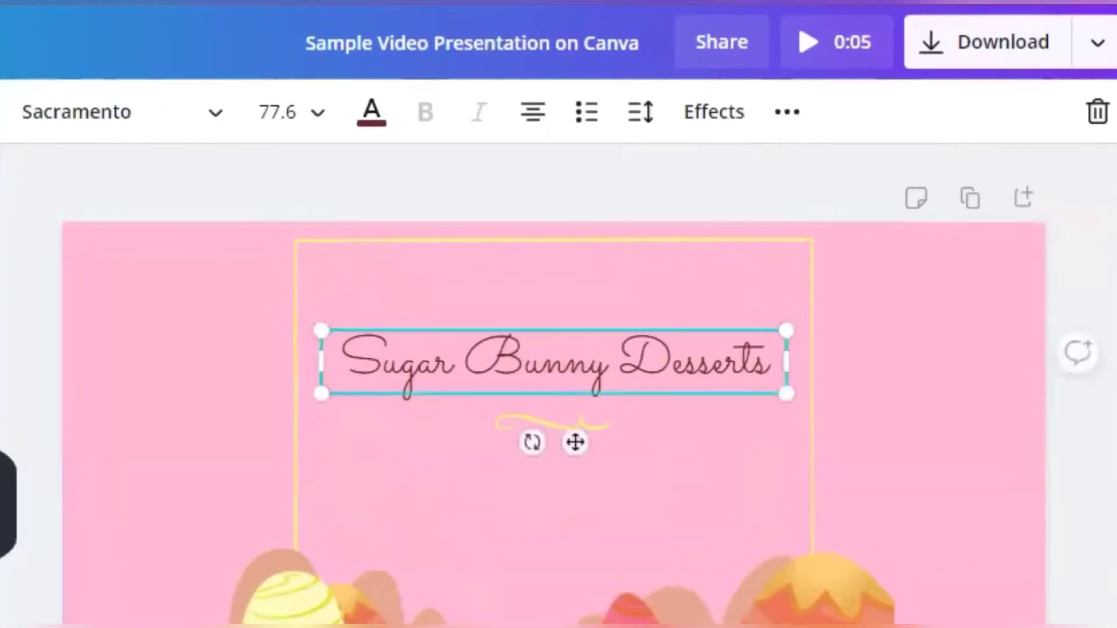
pyautogui.doubleClick(551, 362)
pyautogui.write('How to Make')
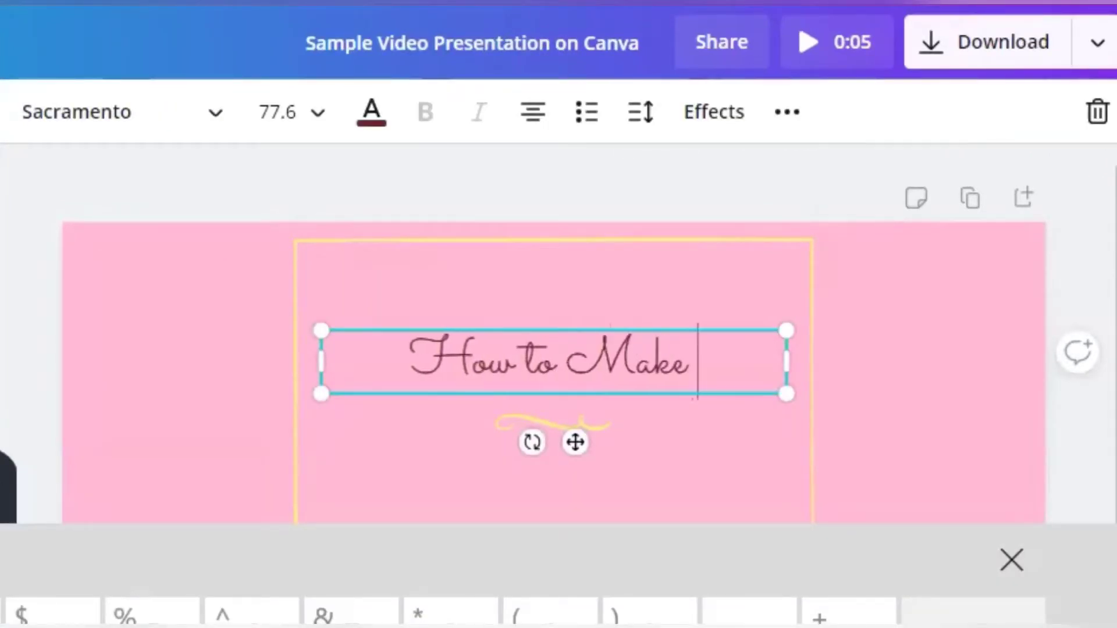
pyautogui.write(' a Video Presentation on Canva')
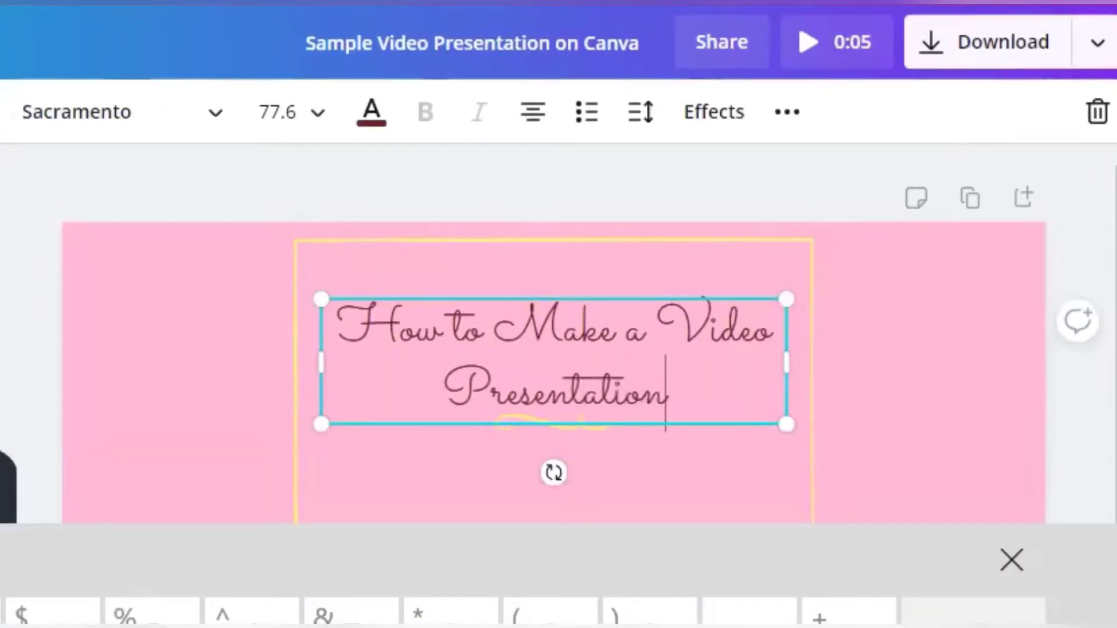
# Widen the candy landscape across the page bottom and enlarge the yellow frame.
pyautogui.click(174, 378)
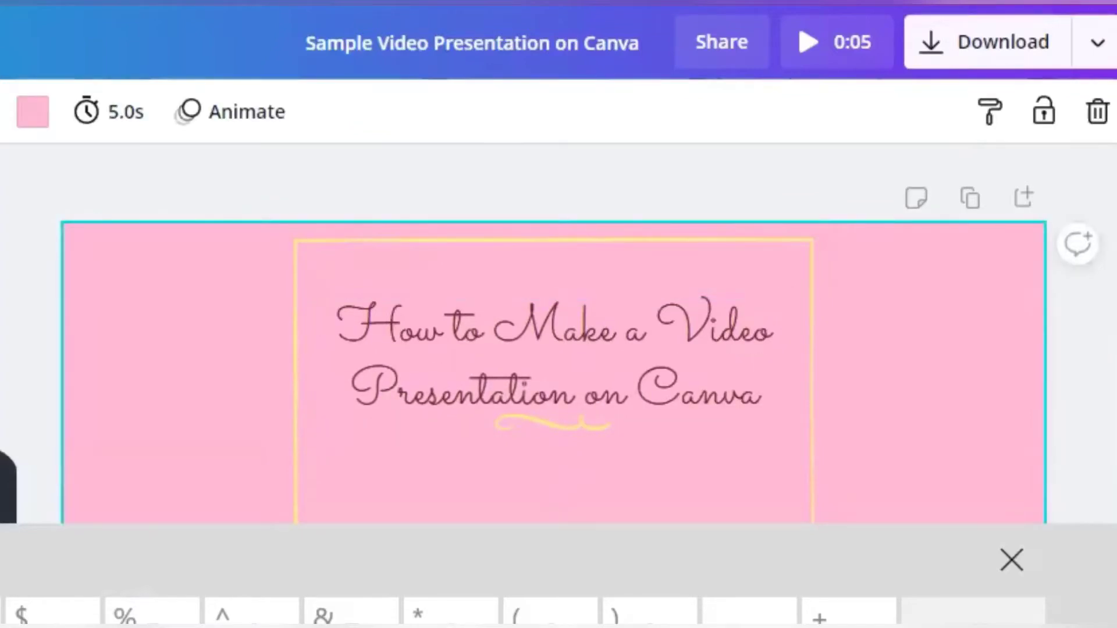
pyautogui.press('Tab')
pyautogui.press('Tab')
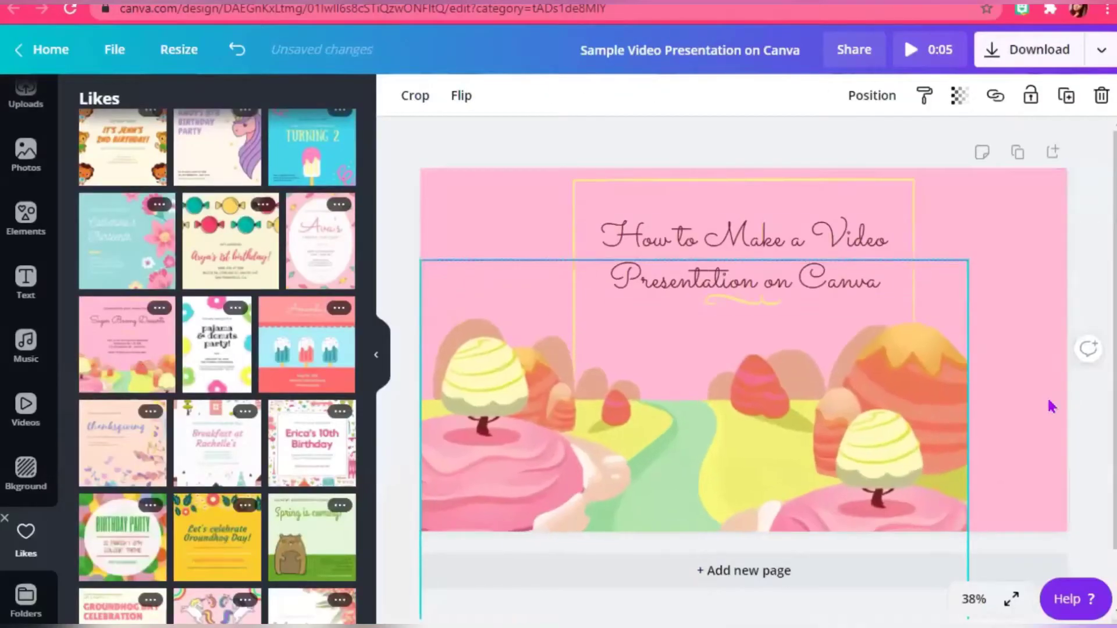
pyautogui.hotkey('ctrl', 'z')
pyautogui.hotkey('ctrl', 'z')
pyautogui.hotkey('ctrl', 'z')
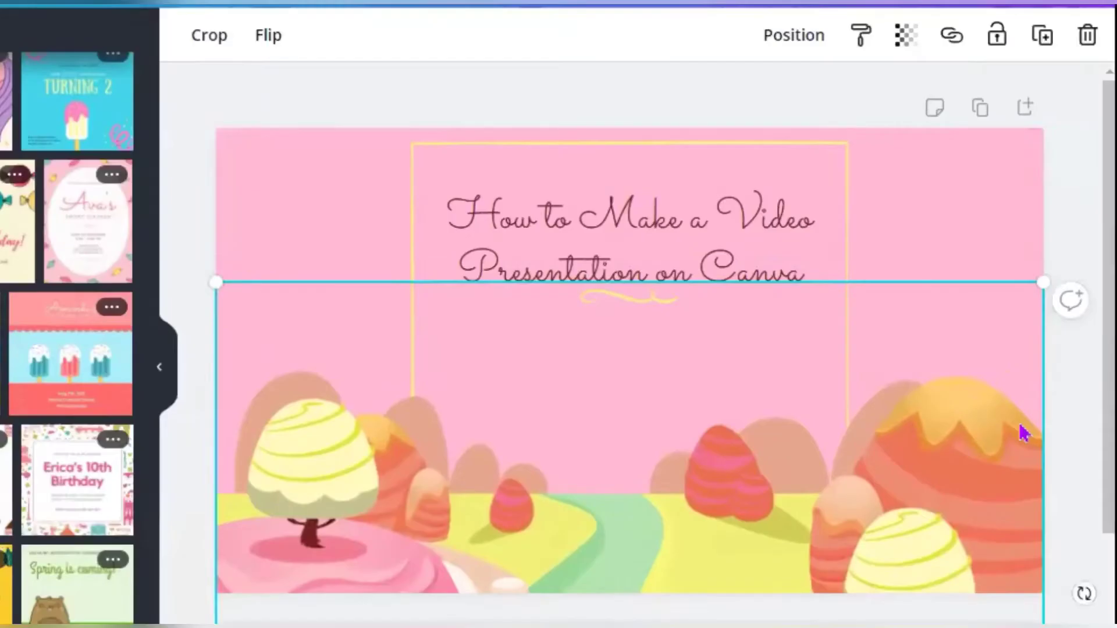
pyautogui.press('Tab')
pyautogui.press('Tab')
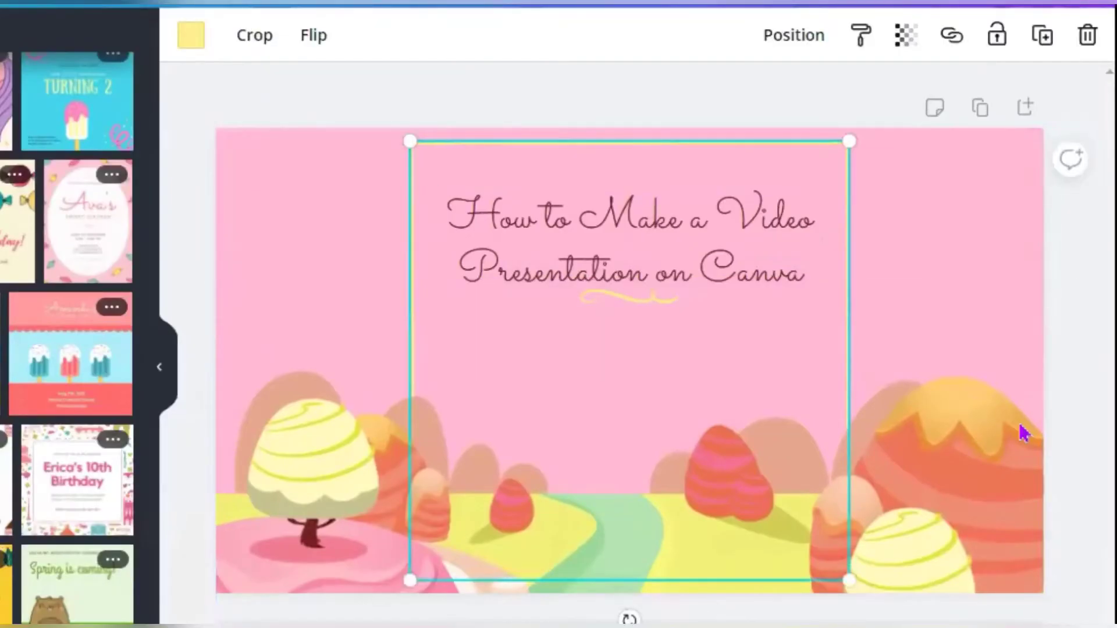
pyautogui.hotkey('ctrl', 'z')
pyautogui.hotkey('ctrl', 'z')
pyautogui.hotkey('ctrl', 'z')
pyautogui.hotkey('ctrl', 'z')
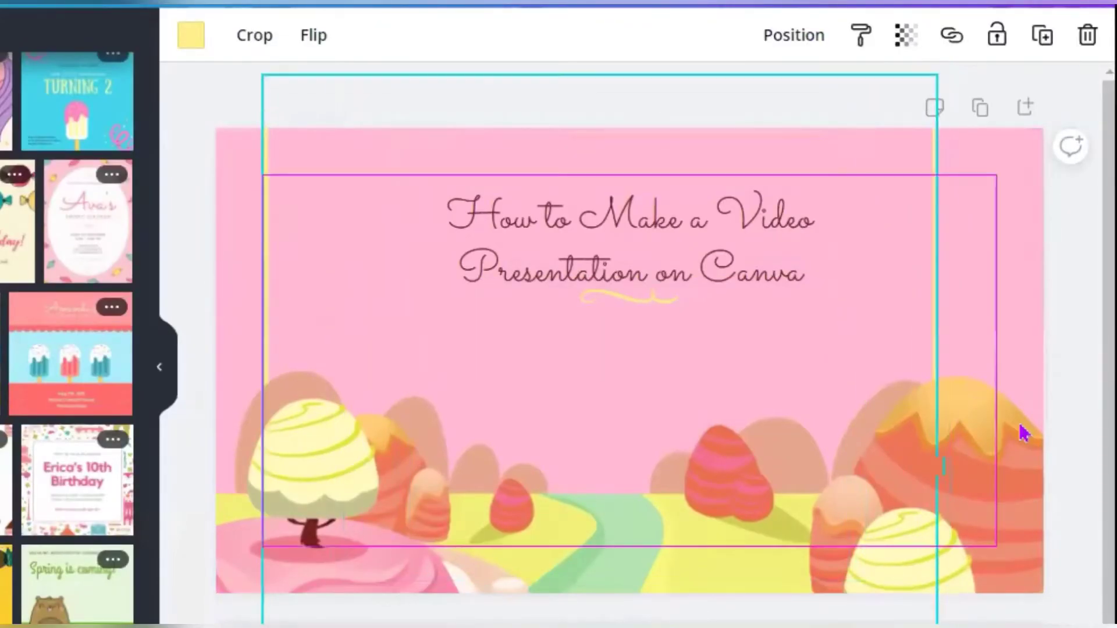
# Set the title's font size to 104.
pyautogui.press('Tab')
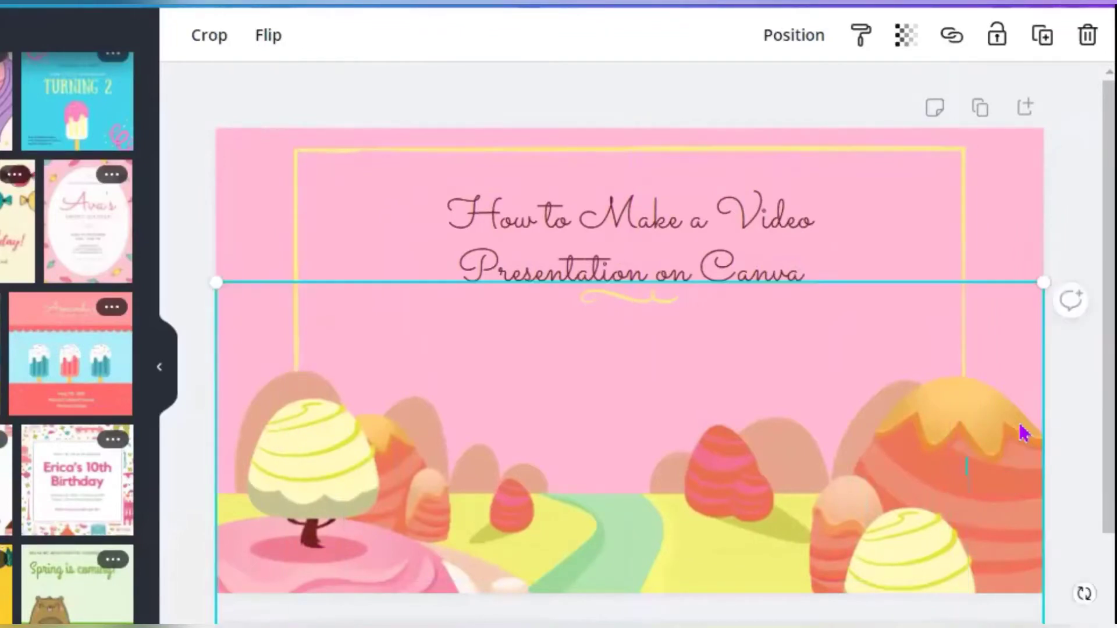
pyautogui.press('Tab')
pyautogui.press('Tab')
pyautogui.press('Tab')
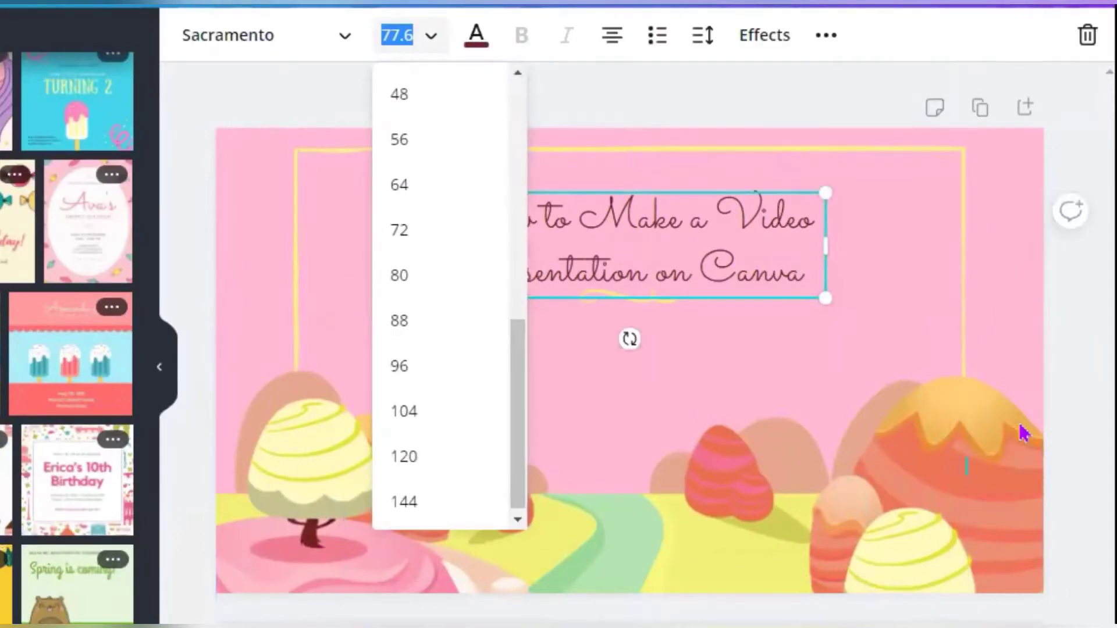
pyautogui.write('104')
pyautogui.press('Return')
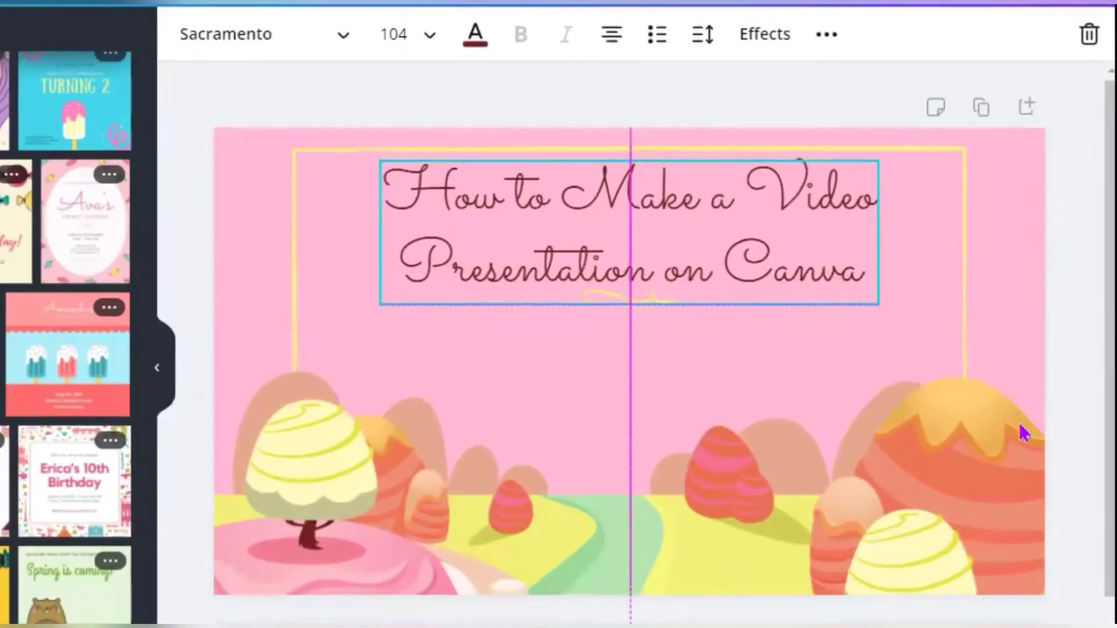
pyautogui.press('Tab')
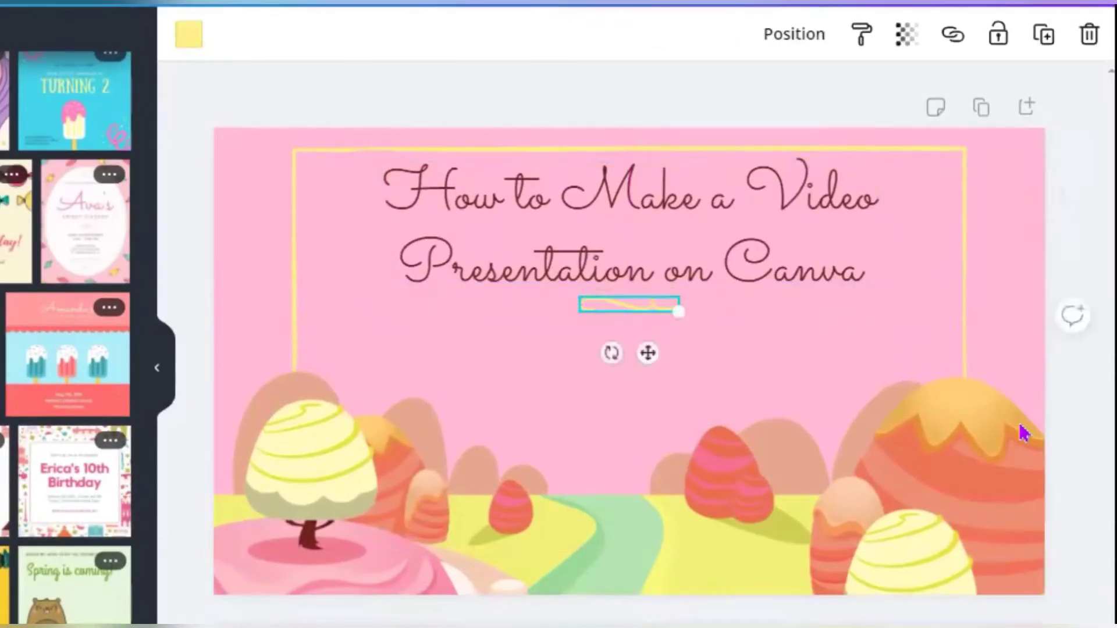
pyautogui.press('Escape')
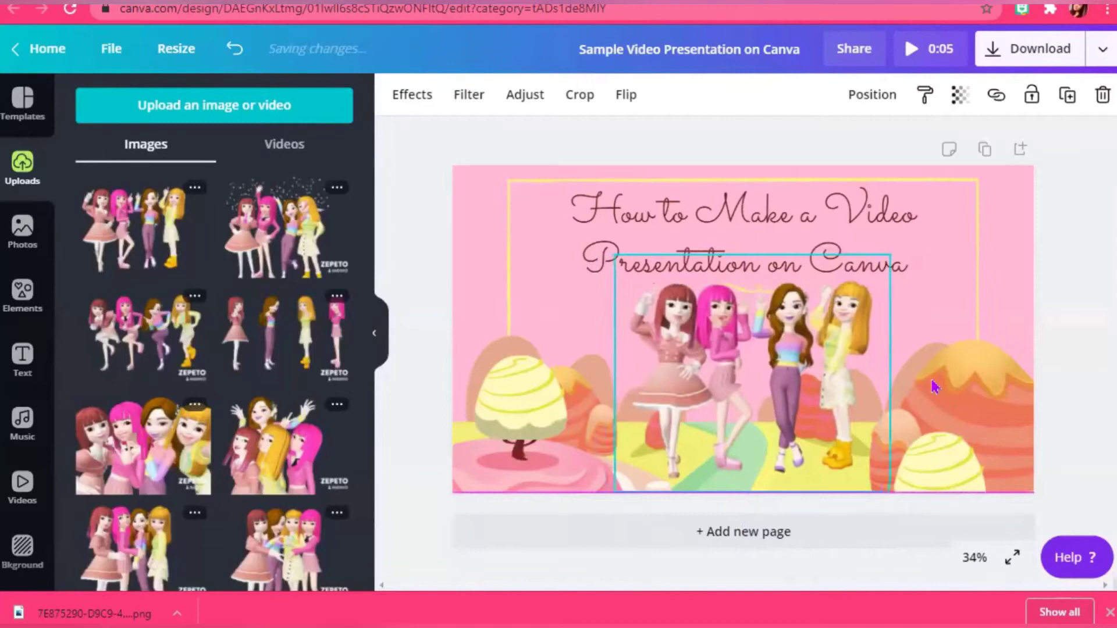
# Bring up the page animation styles for page 1.
pyautogui.click(934, 387)
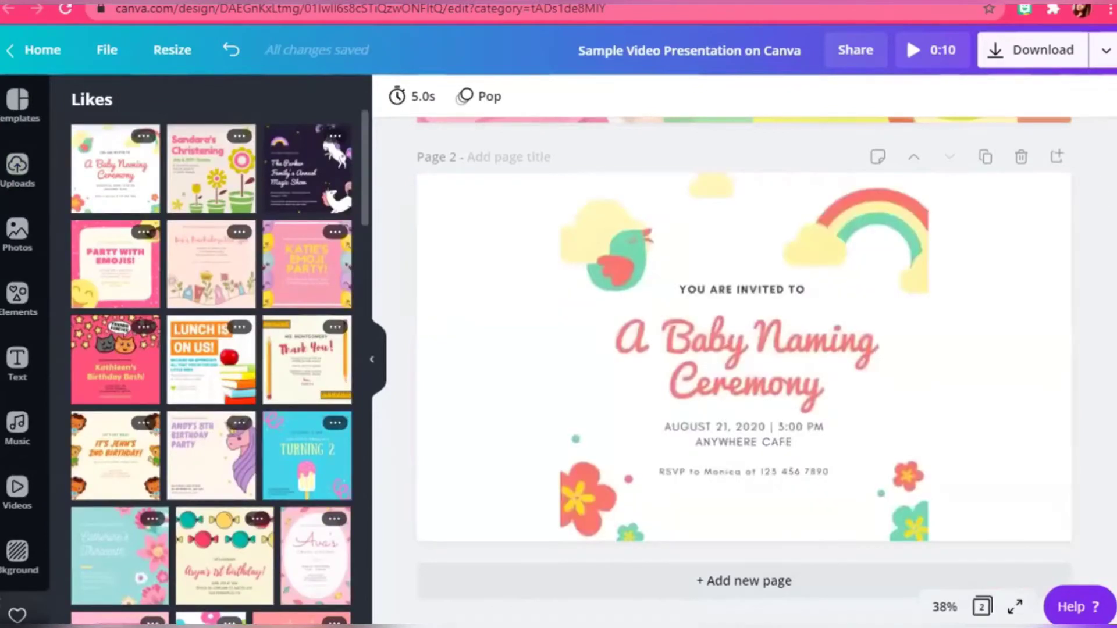
# Delete the invitation line, date and venue text, and RSVP line from page 2.
pyautogui.click(743, 349)
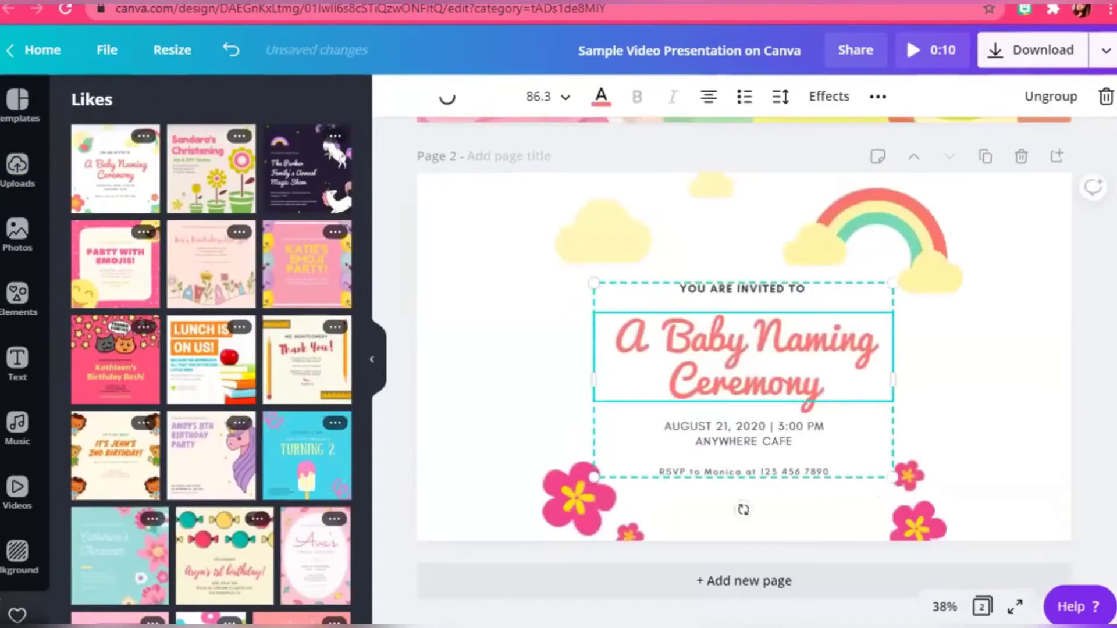
pyautogui.click(873, 233)
pyautogui.click(742, 289)
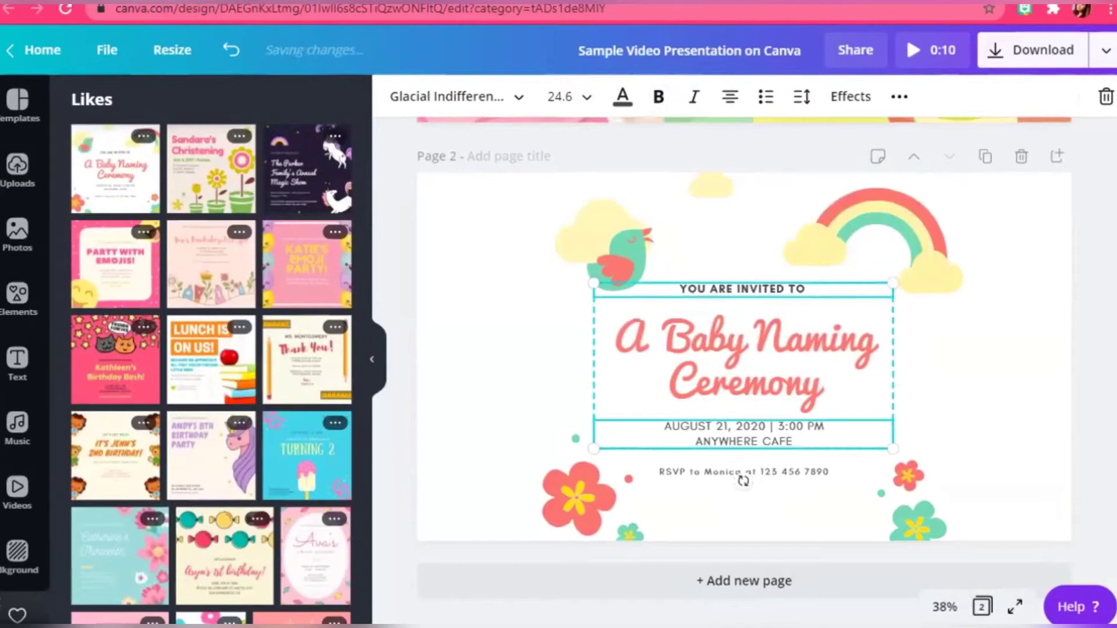
pyautogui.click(741, 483)
pyautogui.click(742, 289)
pyautogui.press('Delete')
pyautogui.click(743, 433)
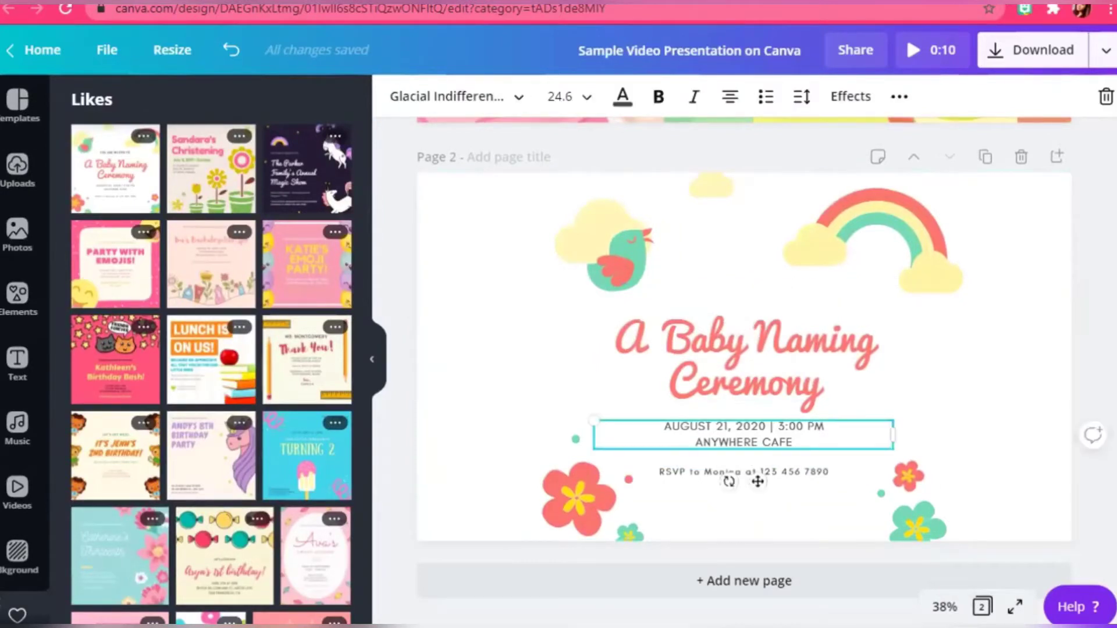
pyautogui.keyDown('shift'); pyautogui.click(743, 471); pyautogui.keyUp('shift')
pyautogui.press('Delete')
# Set the title in Intro Rust font and move it up to the top centre.
pyautogui.click(745, 358)
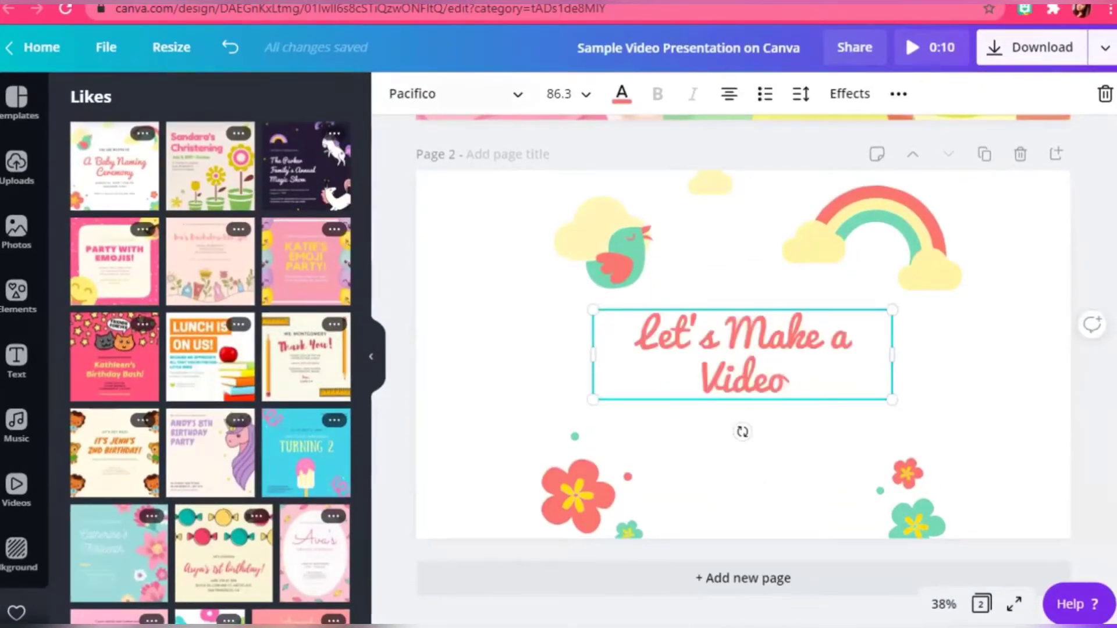
pyautogui.click(454, 94)
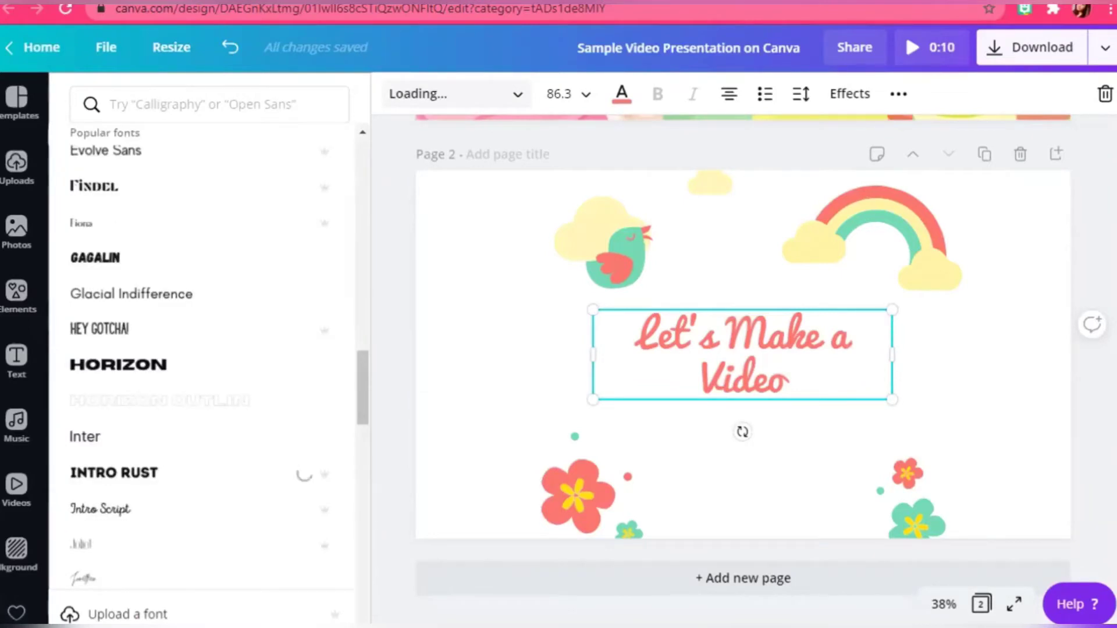
pyautogui.moveTo(742, 355); pyautogui.dragTo(743, 247)
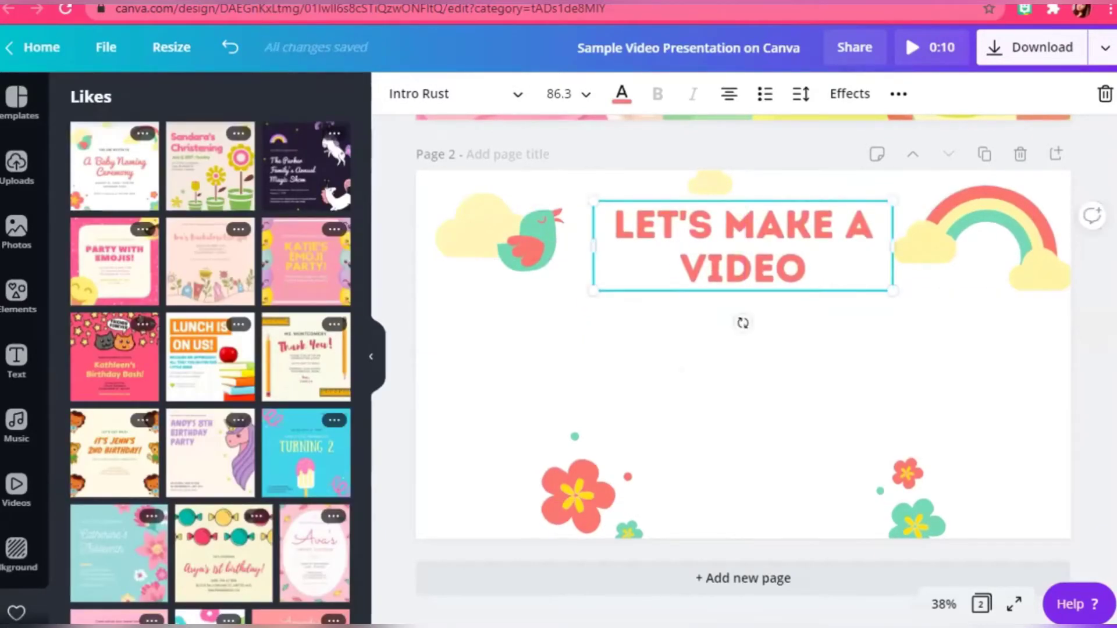
# Rearrange the pink and teal flowers and small dots along the bottom of the page.
pyautogui.moveTo(578, 496); pyautogui.dragTo(483, 483)
pyautogui.click(575, 436)
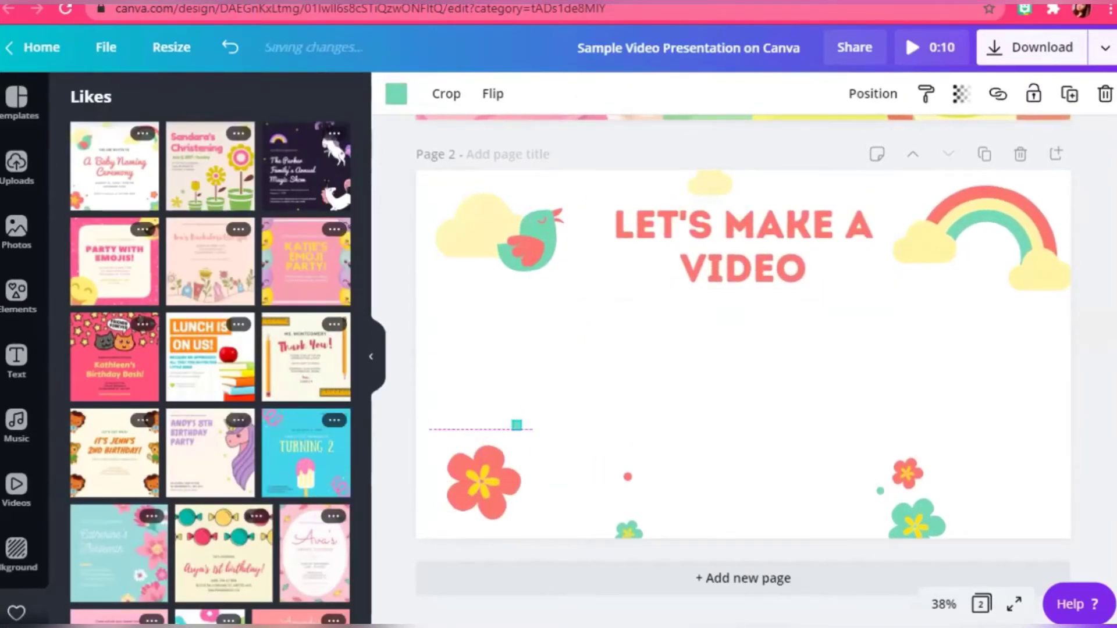
pyautogui.click(627, 477)
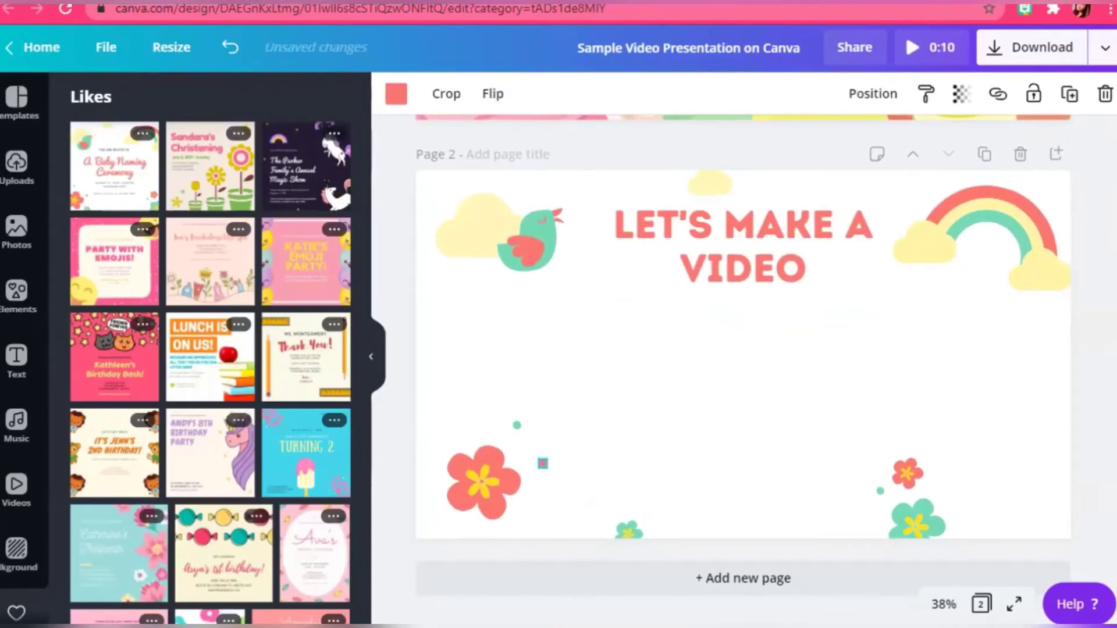
pyautogui.click(628, 531)
pyautogui.moveTo(629, 531); pyautogui.dragTo(550, 506)
pyautogui.moveTo(914, 524); pyautogui.dragTo(1012, 480)
pyautogui.click(880, 490)
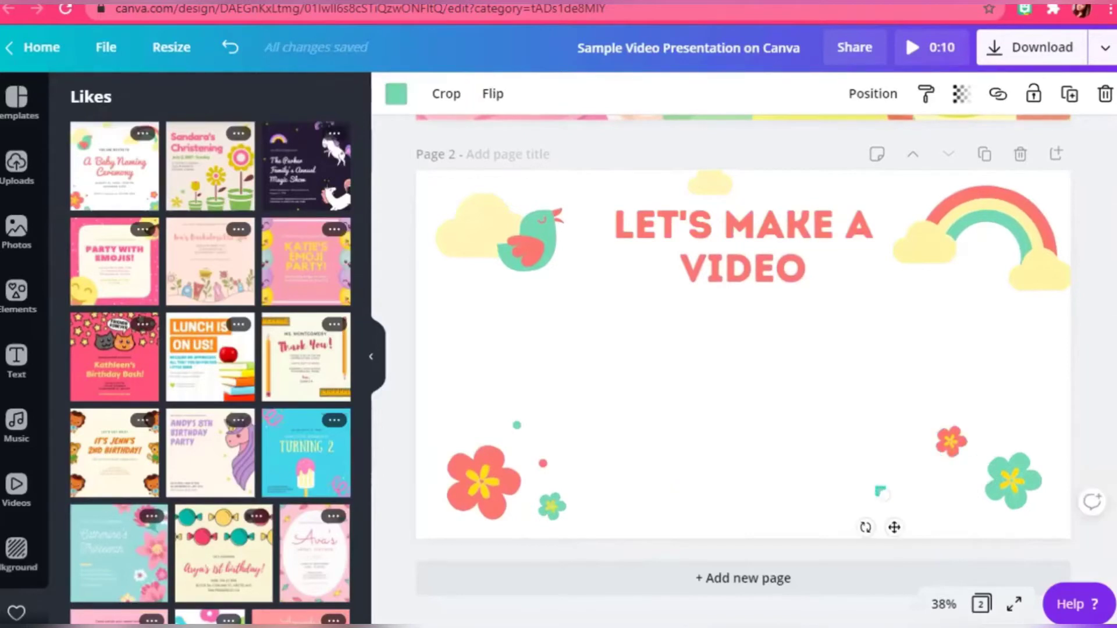
pyautogui.moveTo(953, 491); pyautogui.dragTo(968, 483)
# Add the uploaded curtain character video to page 2 and send it to the back.
pyautogui.click(16, 166)
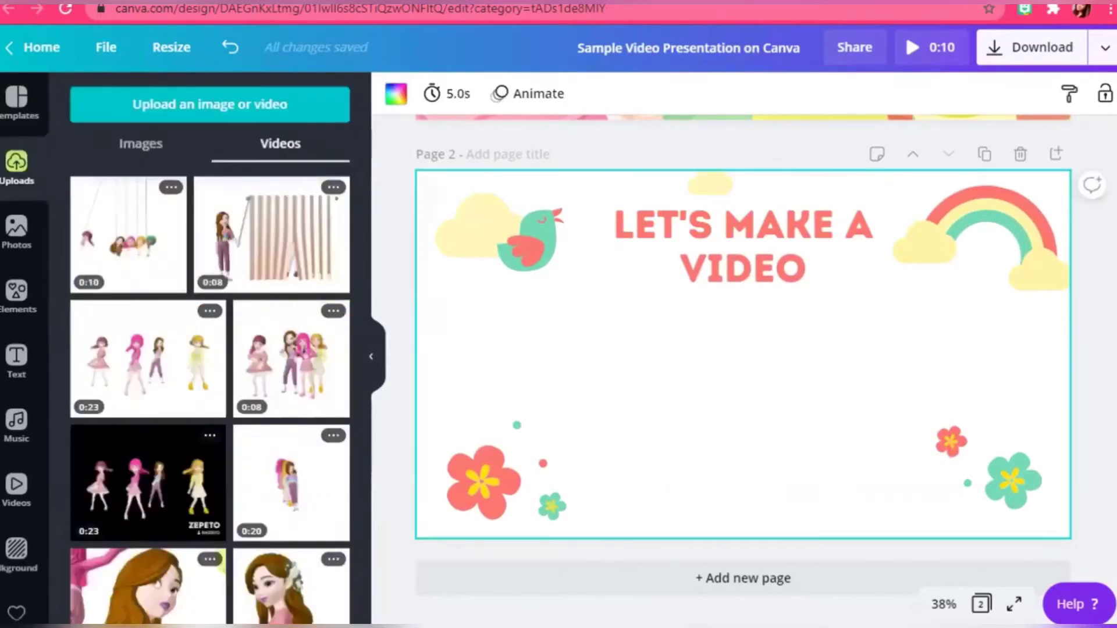
pyautogui.click(272, 235)
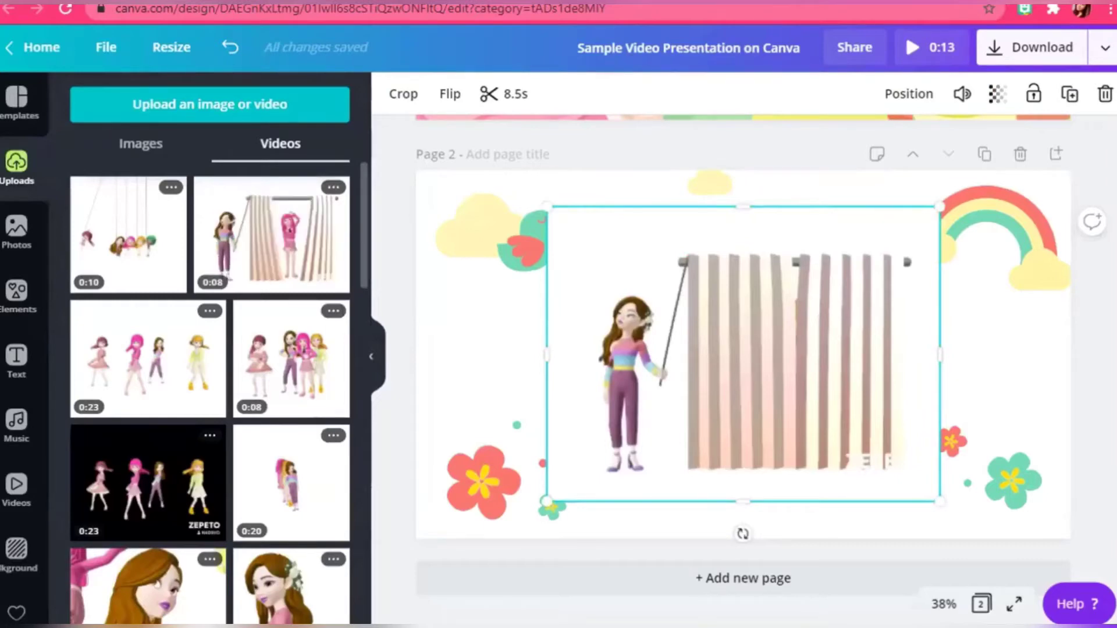
pyautogui.click(909, 93)
pyautogui.hotkey('ctrl', 'alt', '[')
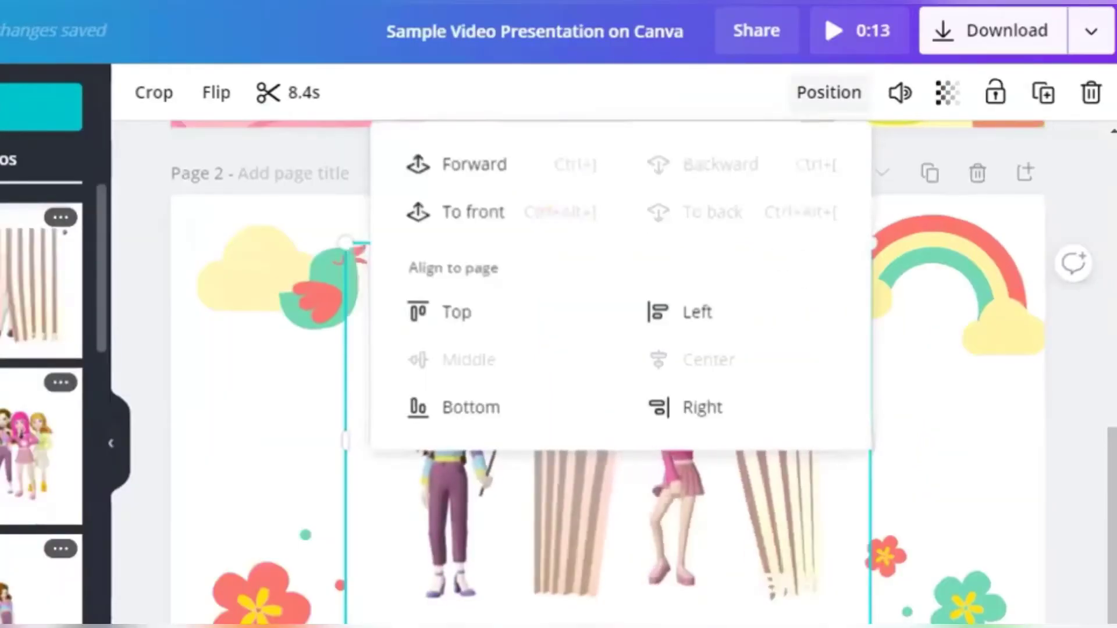
pyautogui.press('Escape')
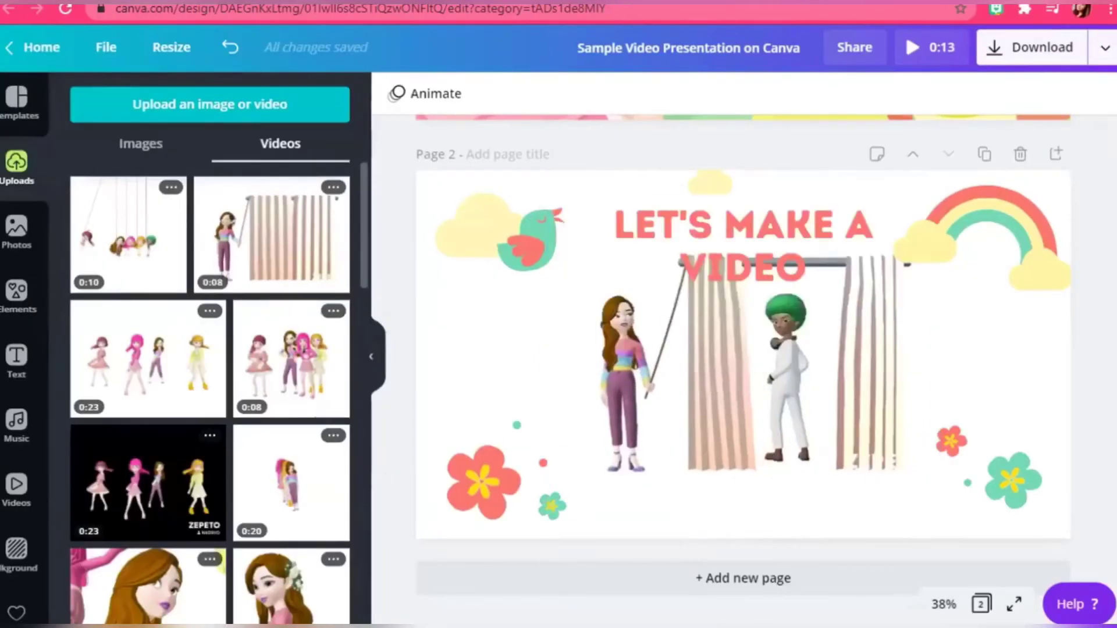
# Resize the curtain video and centre it below the title.
pyautogui.click(745, 361)
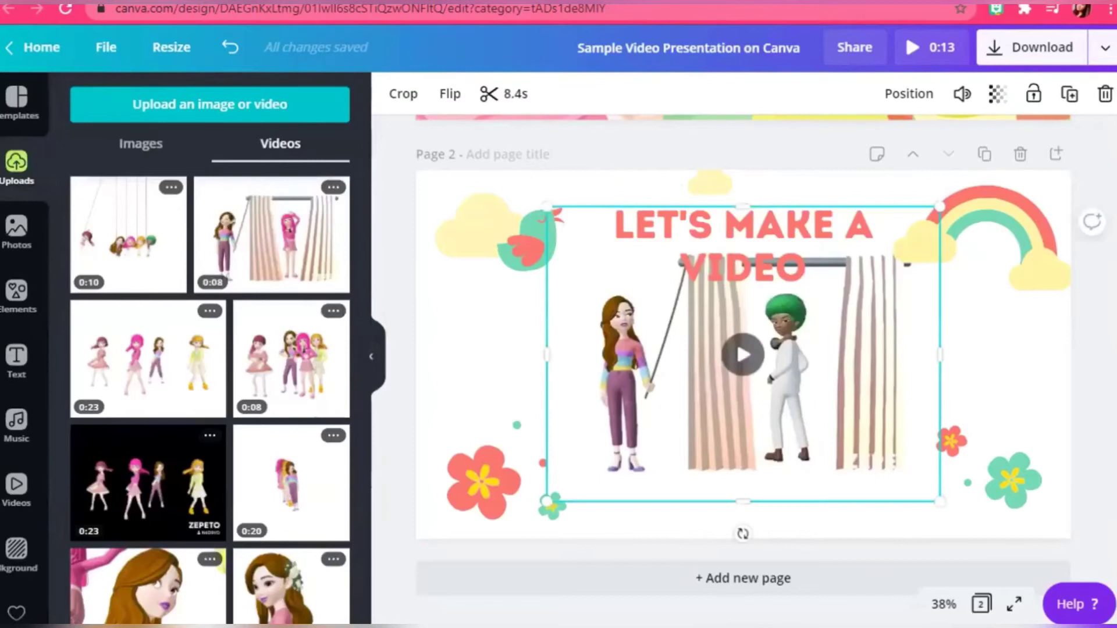
pyautogui.moveTo(940, 518); pyautogui.dragTo(985, 536)
pyautogui.moveTo(549, 535); pyautogui.dragTo(512, 563)
pyautogui.moveTo(989, 207); pyautogui.dragTo(935, 244)
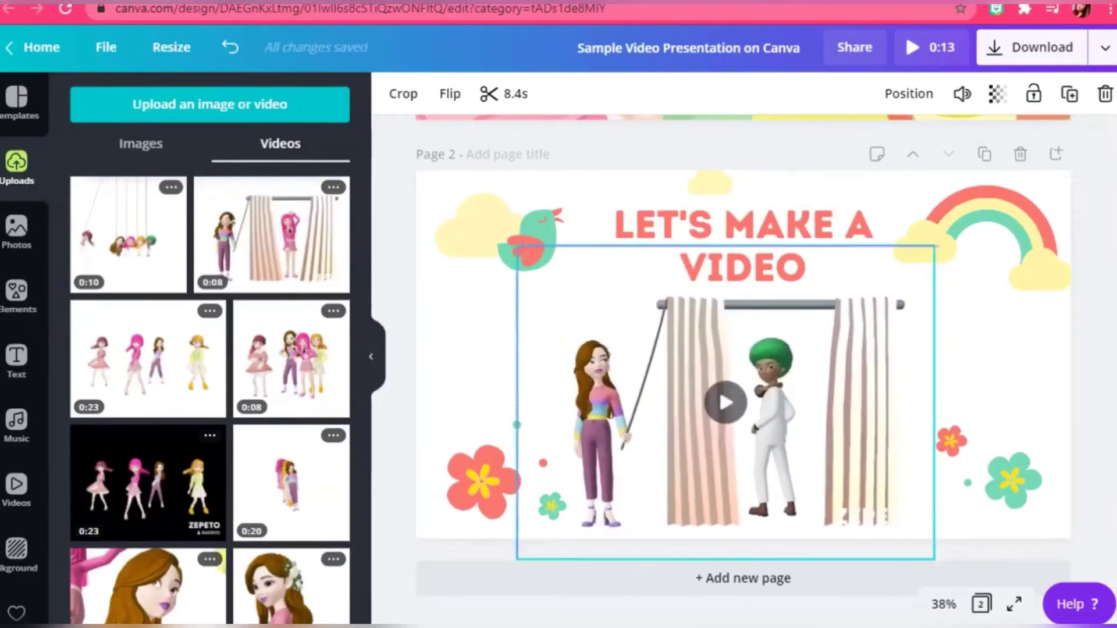
pyautogui.moveTo(728, 401); pyautogui.dragTo(735, 402)
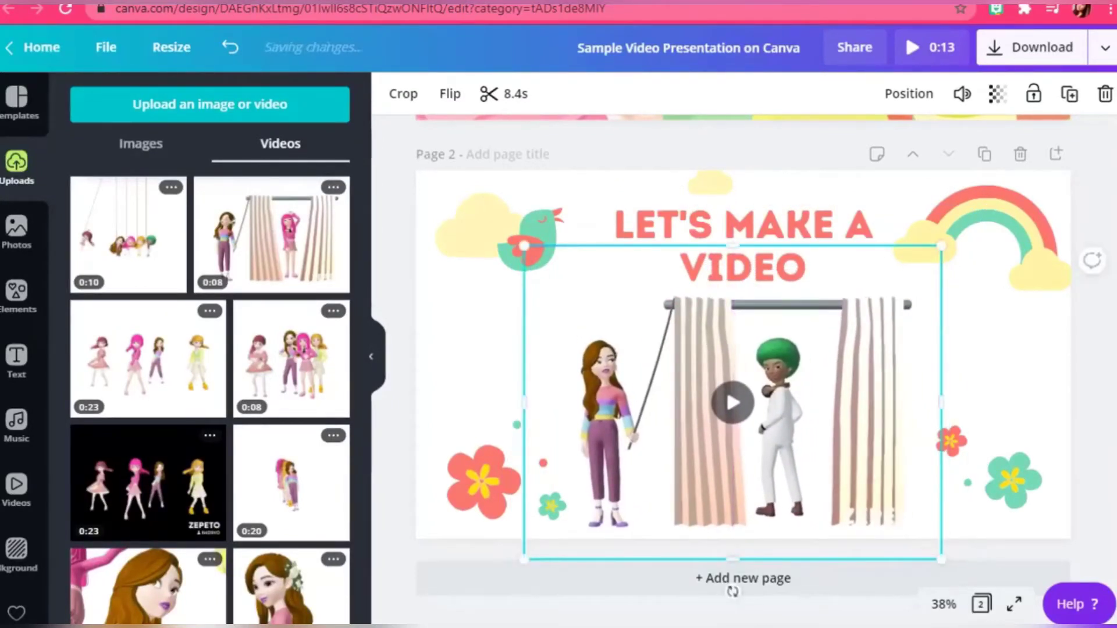
pyautogui.press('Escape')
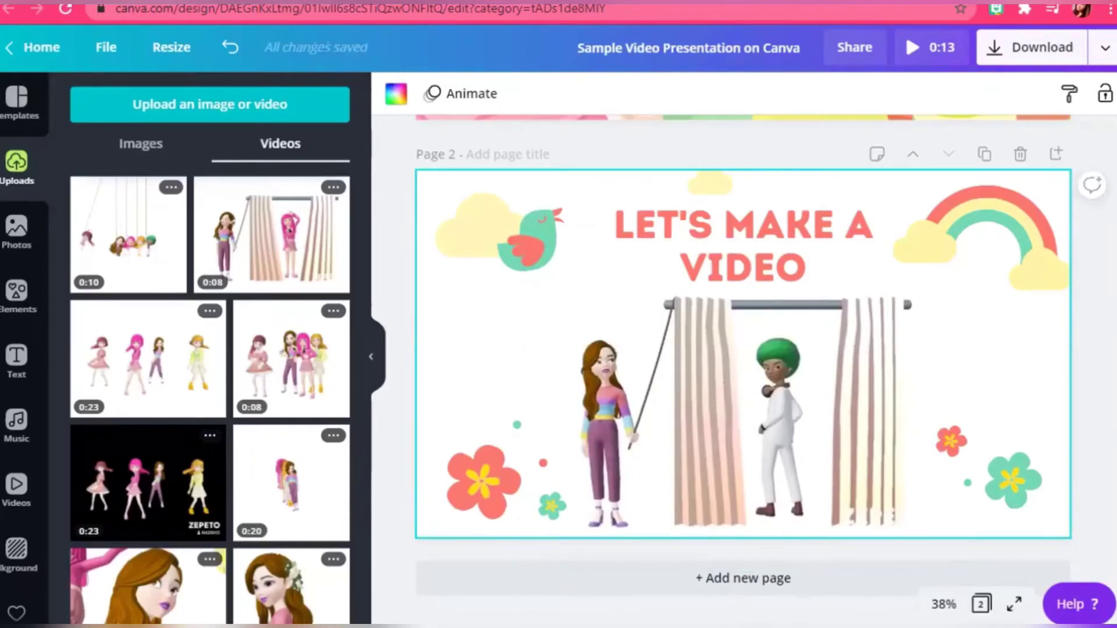
pyautogui.click(462, 93)
# Apply the Pop animation to page 2 and preview the design full screen.
pyautogui.click(312, 270)
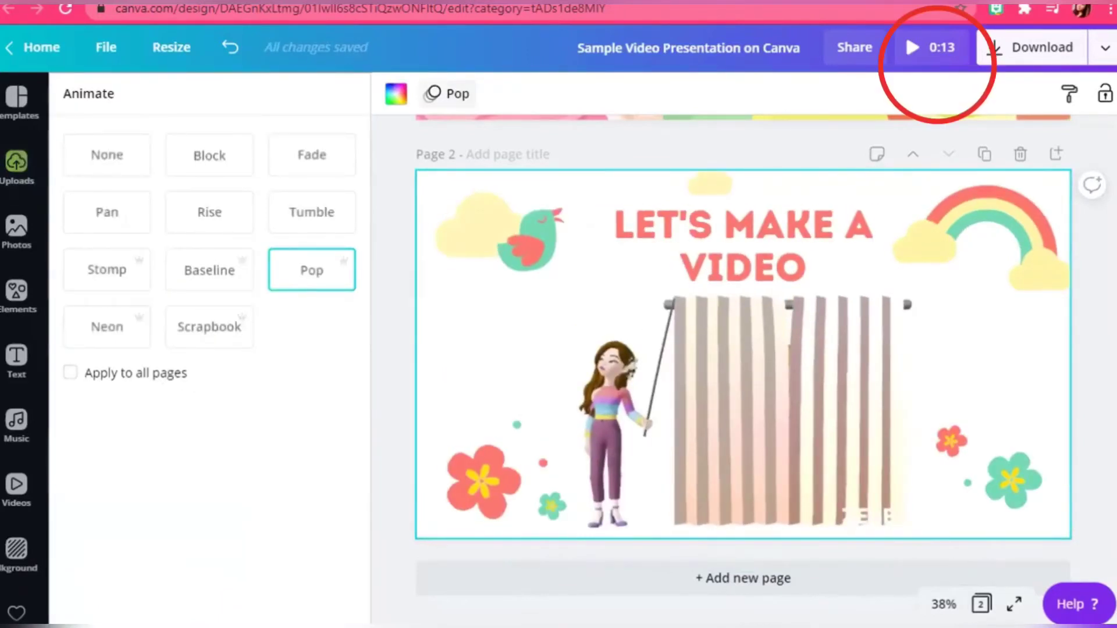
pyautogui.click(925, 47)
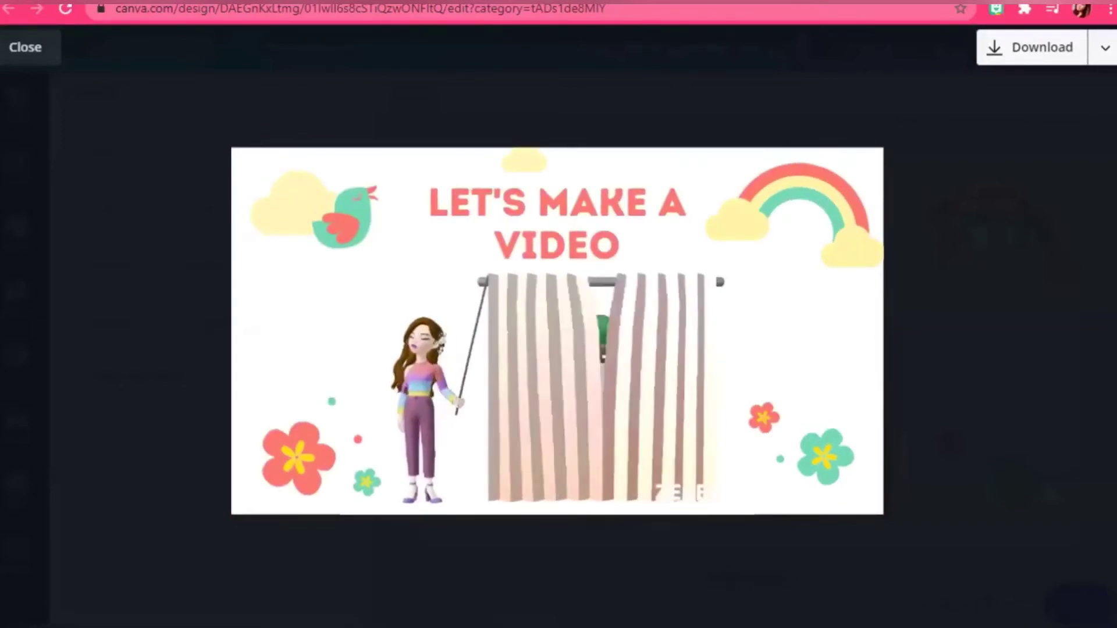
pyautogui.press('Escape')
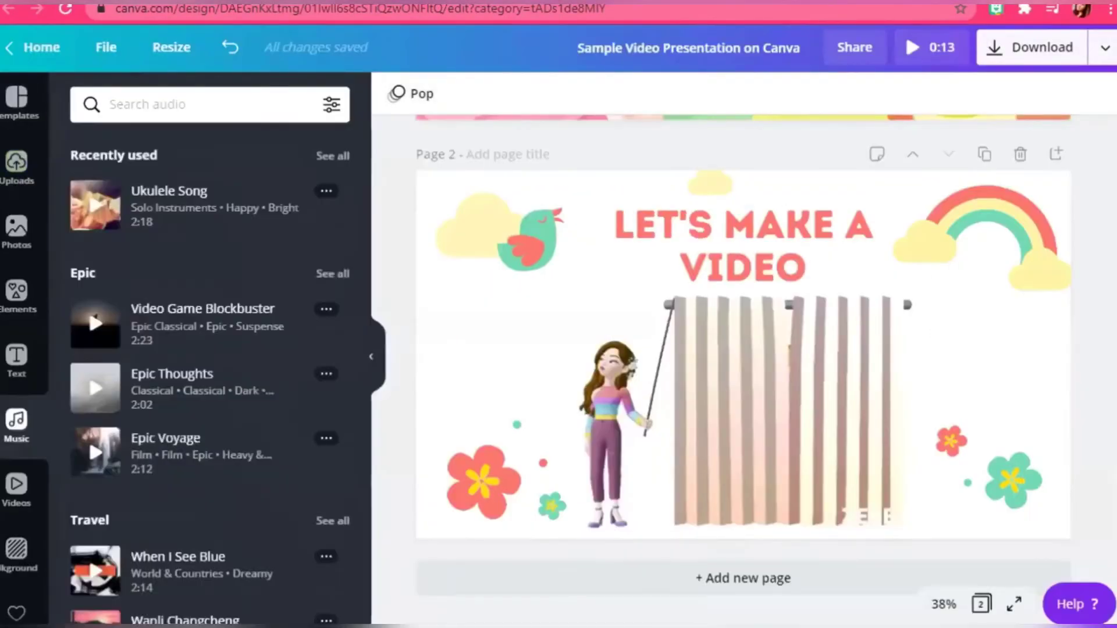
# Open the download options with the MP4 Video file type.
pyautogui.scroll(-15, 210, 349)
pyautogui.scroll(-20, 209, 349)
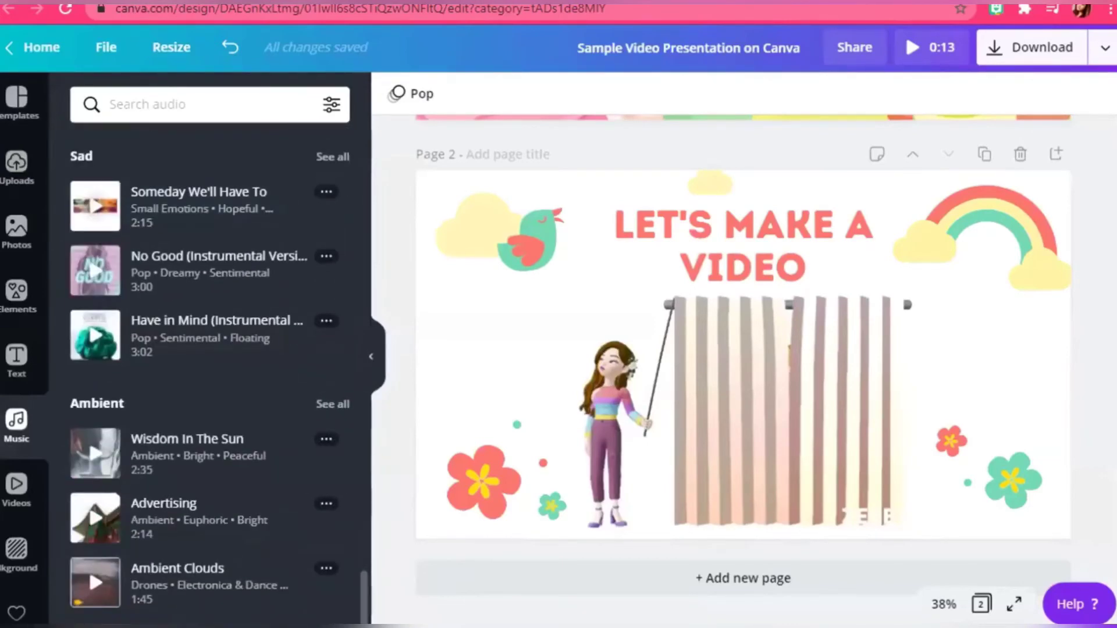
pyautogui.click(1025, 47)
pyautogui.click(979, 173)
# Download all 2 pages as an MP4 Video and save the file.
pyautogui.click(894, 247)
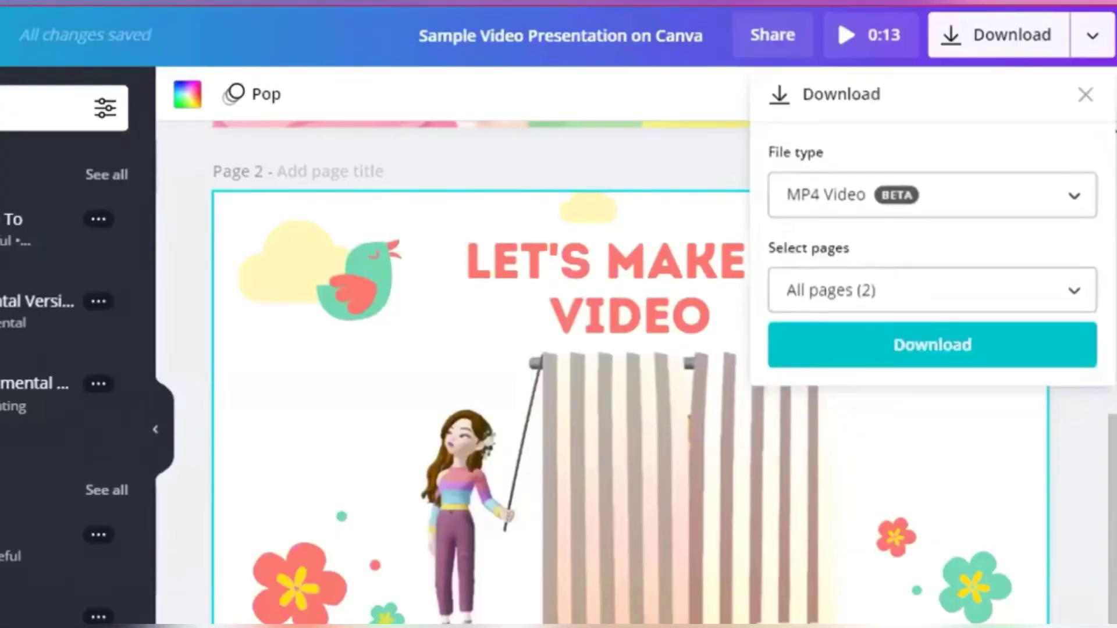
pyautogui.click(932, 289)
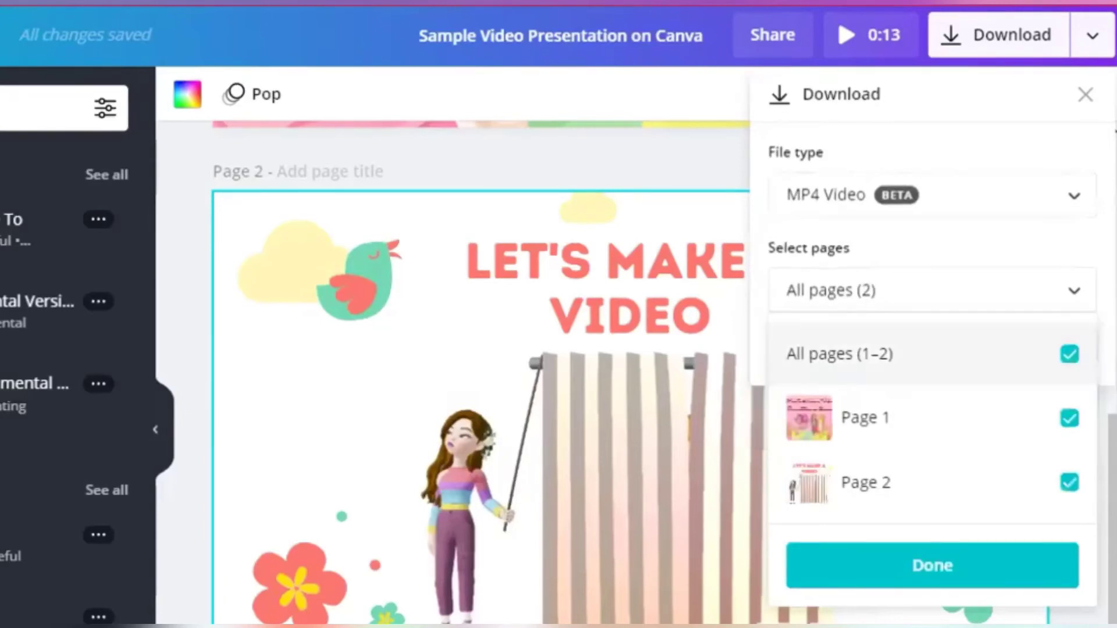
pyautogui.click(932, 565)
pyautogui.click(932, 344)
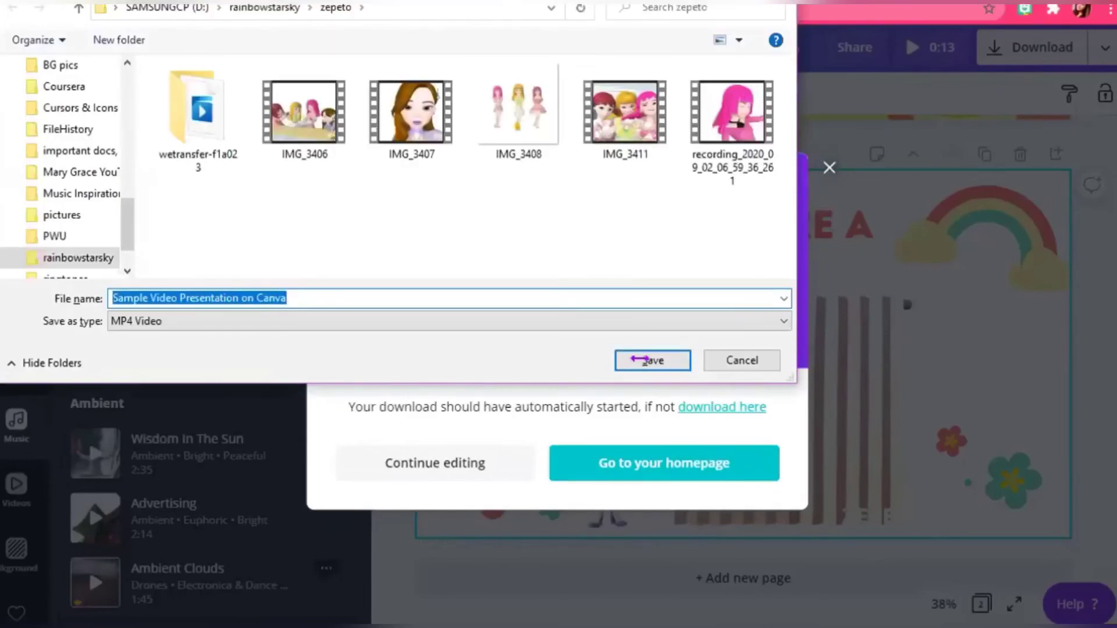
pyautogui.click(640, 358)
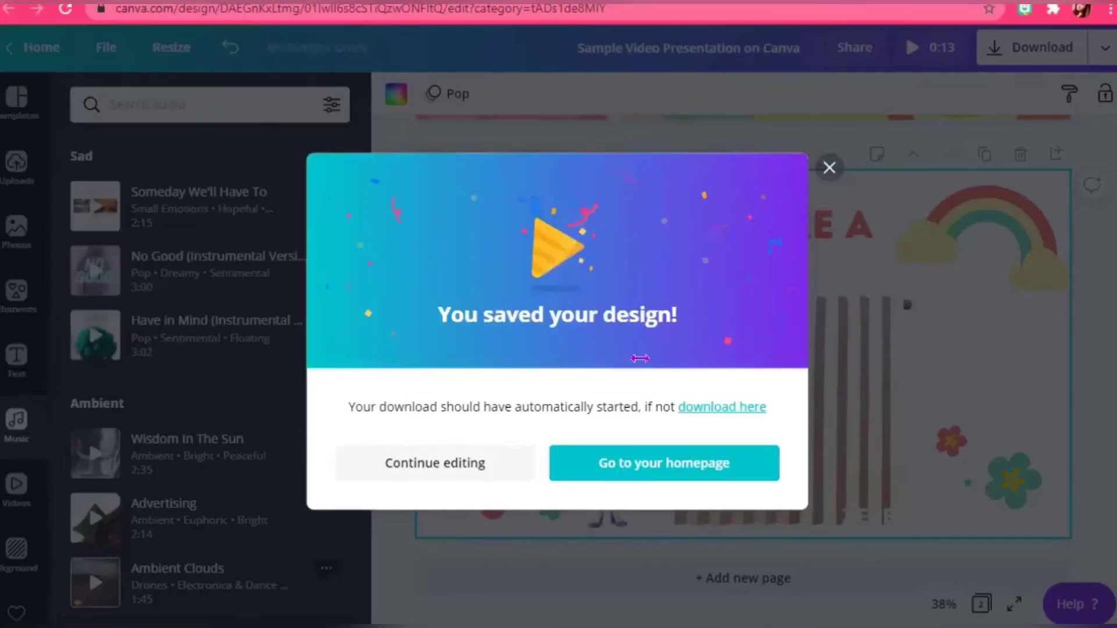